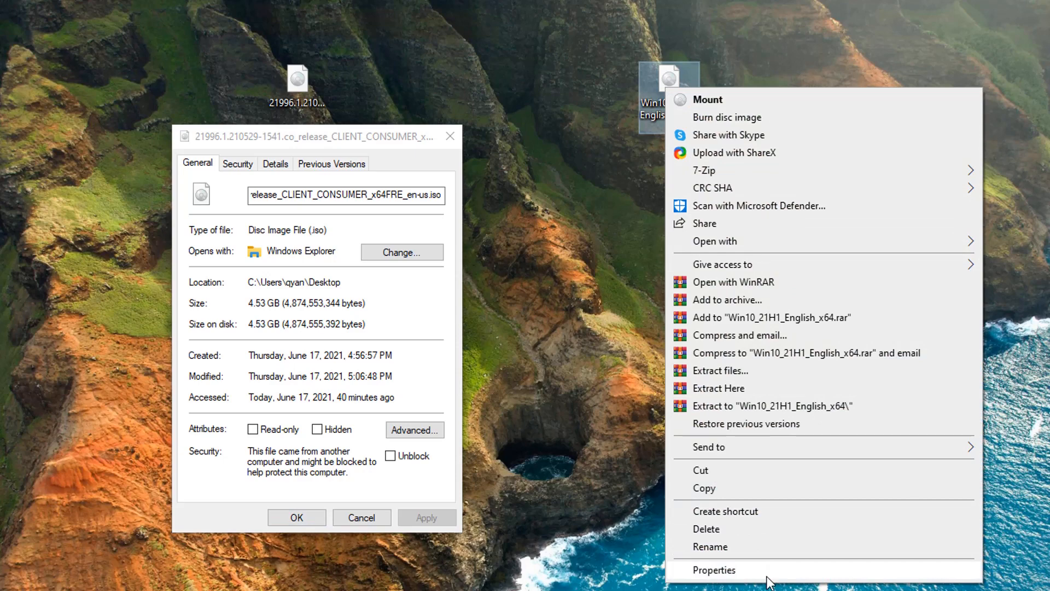
Compare Win10_21H1_English_x64.iso (5.42 GB) Properties beside the 21996 image's, then close both
{"action": "left_click", "coordinate": [768, 571]}
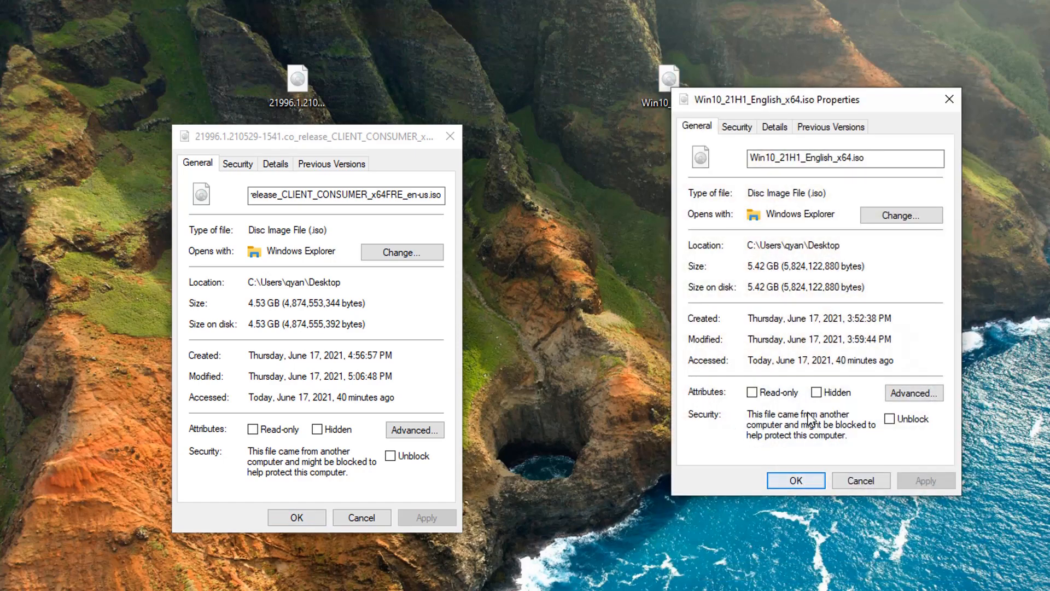
{"action": "left_click_drag", "start_coordinate": [765, 110], "coordinate": [735, 143]}
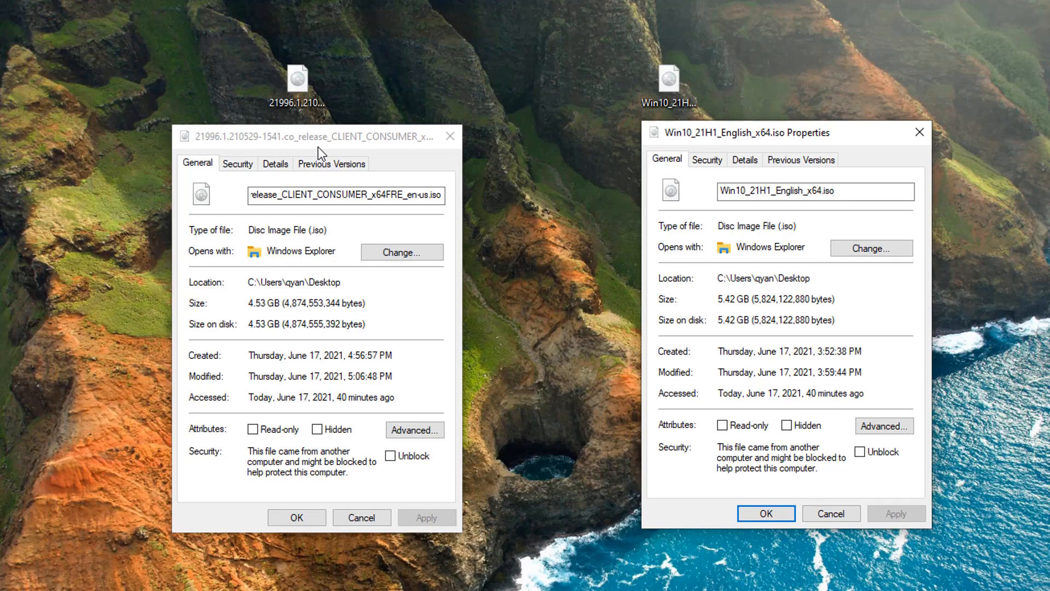
{"action": "left_click", "coordinate": [921, 133]}
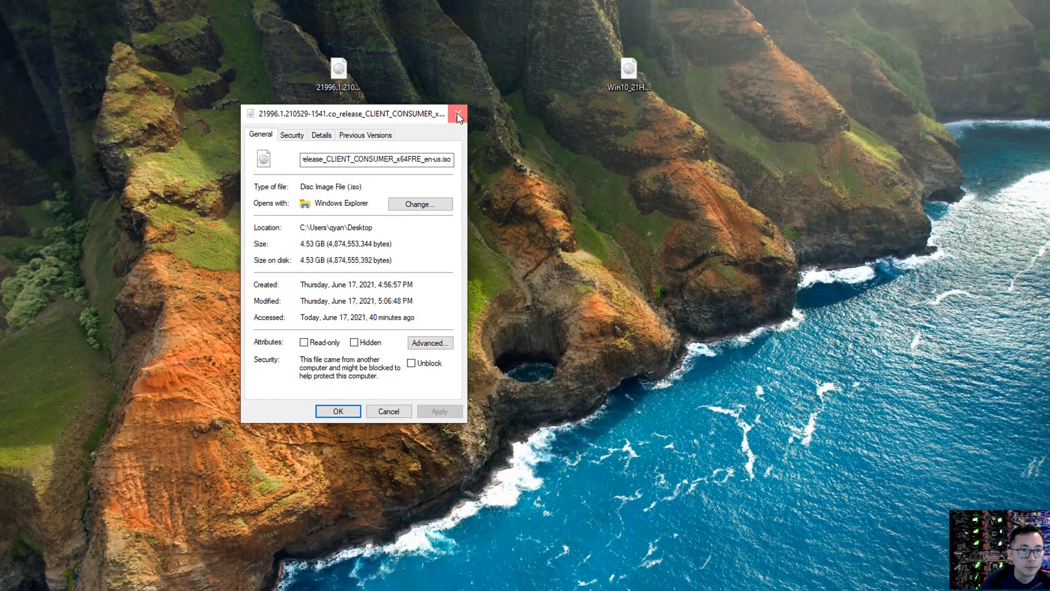
{"action": "left_click", "coordinate": [457, 118]}
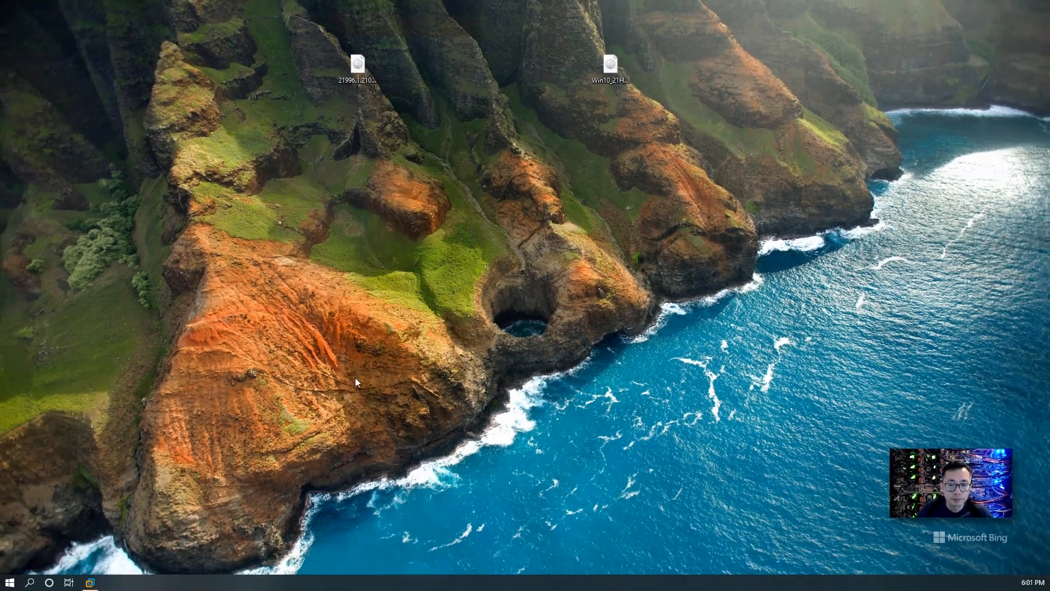
Launch VMware Workstation and start a Custom new virtual machine with default hardware compatibility
{"action": "left_click", "coordinate": [99, 575]}
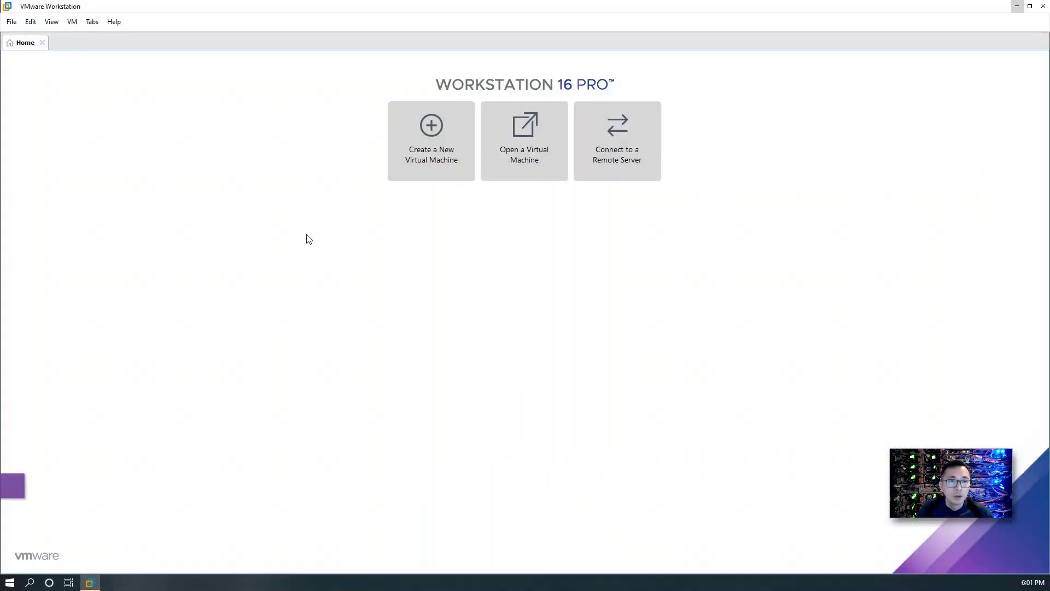
{"action": "left_click", "coordinate": [437, 165]}
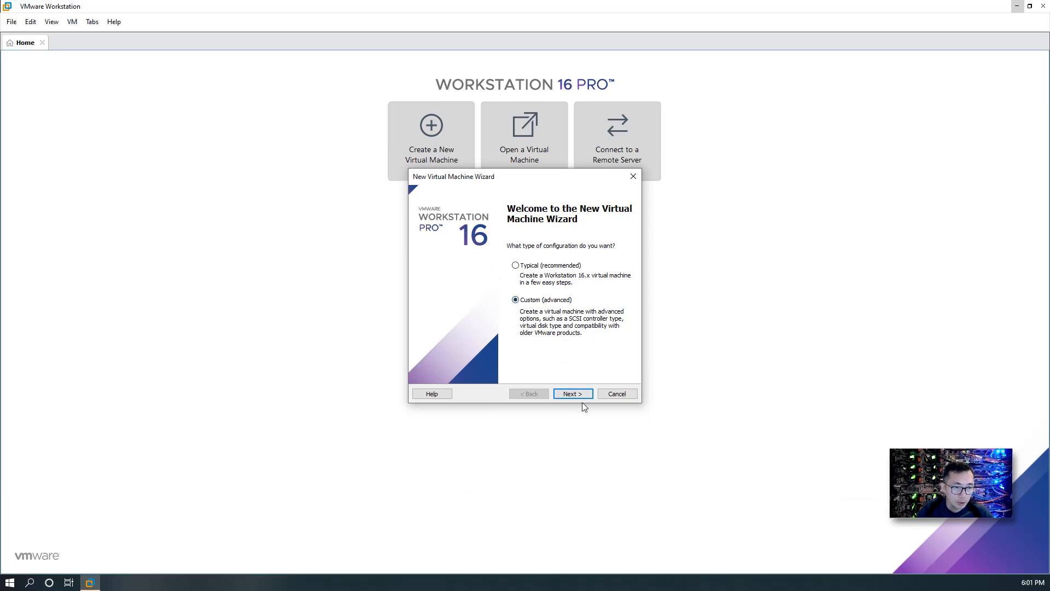
{"action": "left_click", "coordinate": [581, 397]}
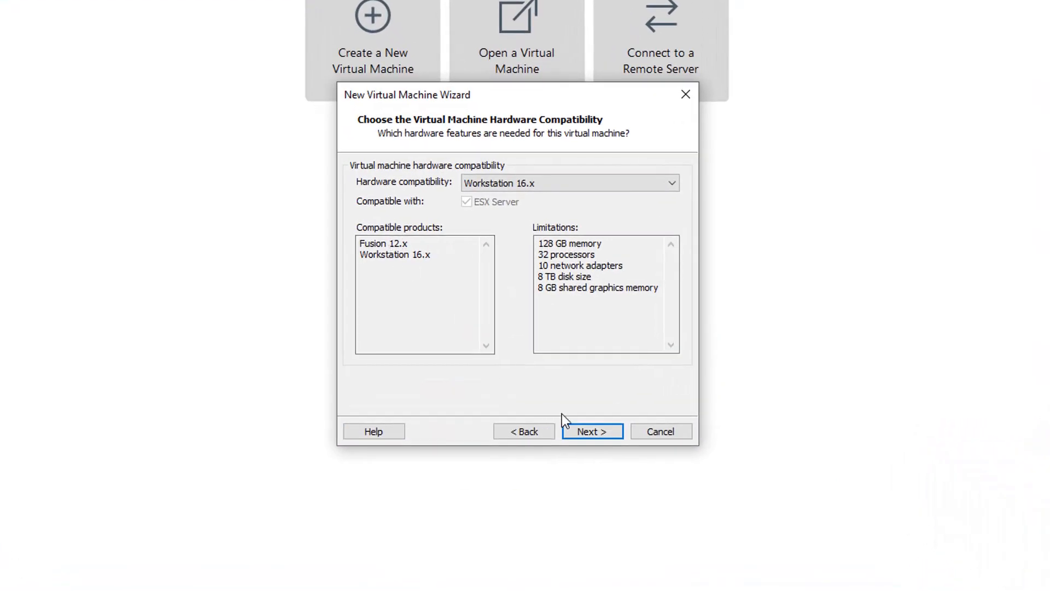
{"action": "left_click", "coordinate": [589, 432]}
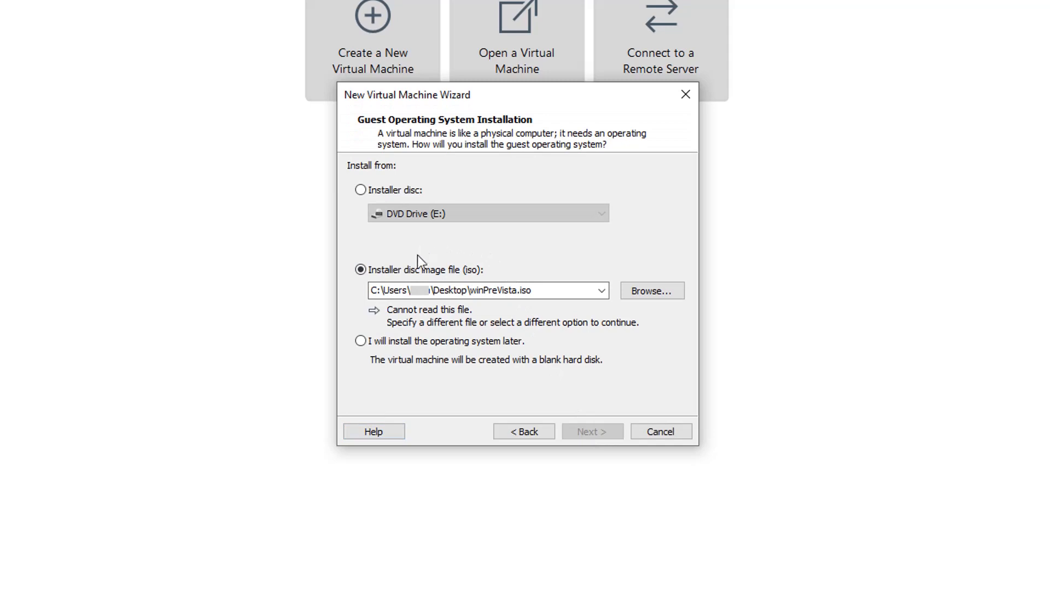
Use the 21996 build ISO as the installer disc and Microsoft Windows as guest OS
{"action": "left_click", "coordinate": [646, 291]}
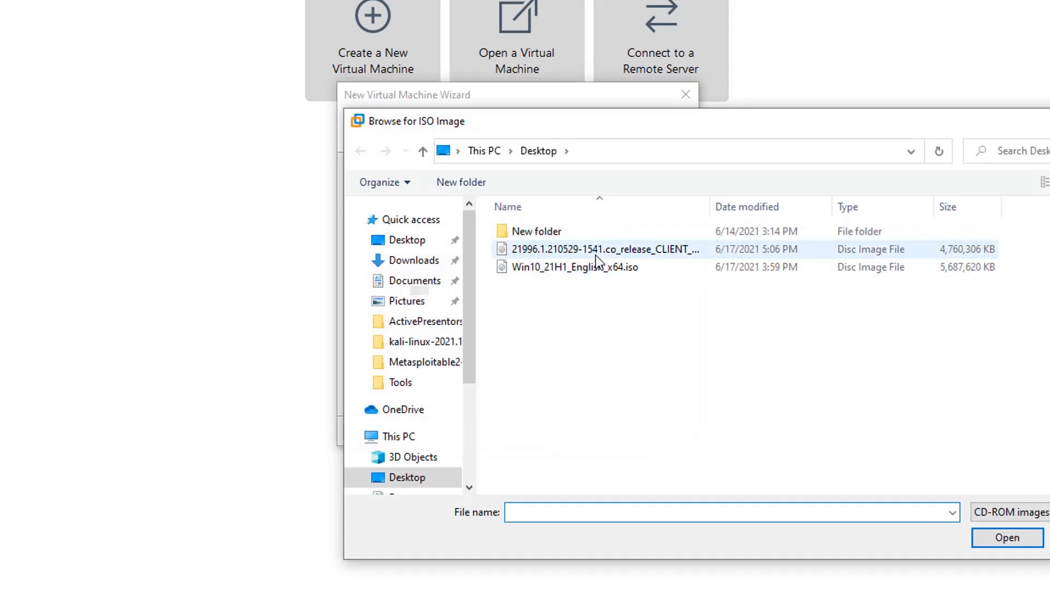
{"action": "double_click", "coordinate": [595, 250]}
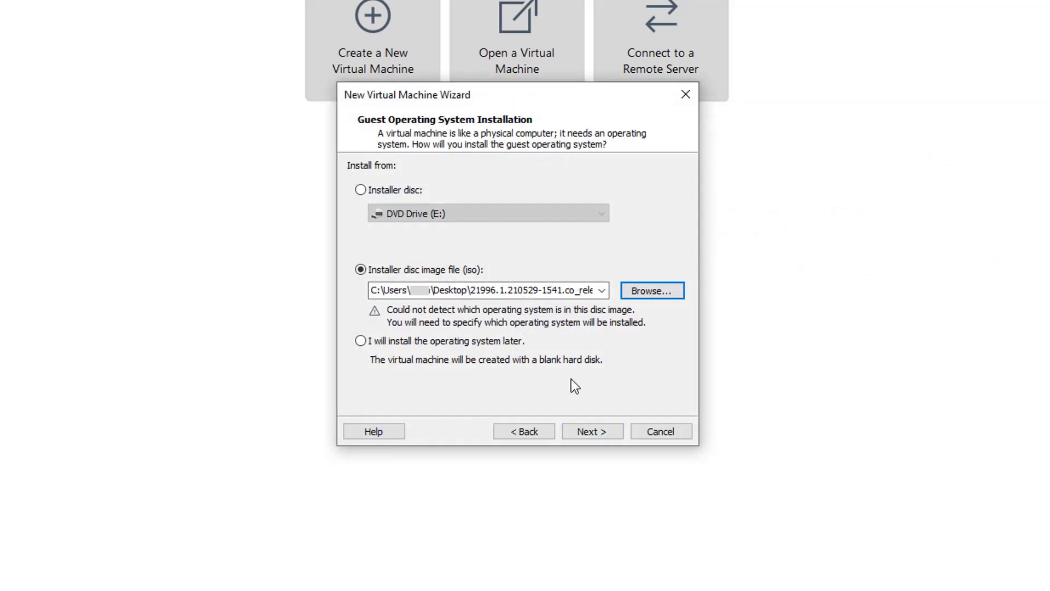
{"action": "left_click", "coordinate": [591, 430]}
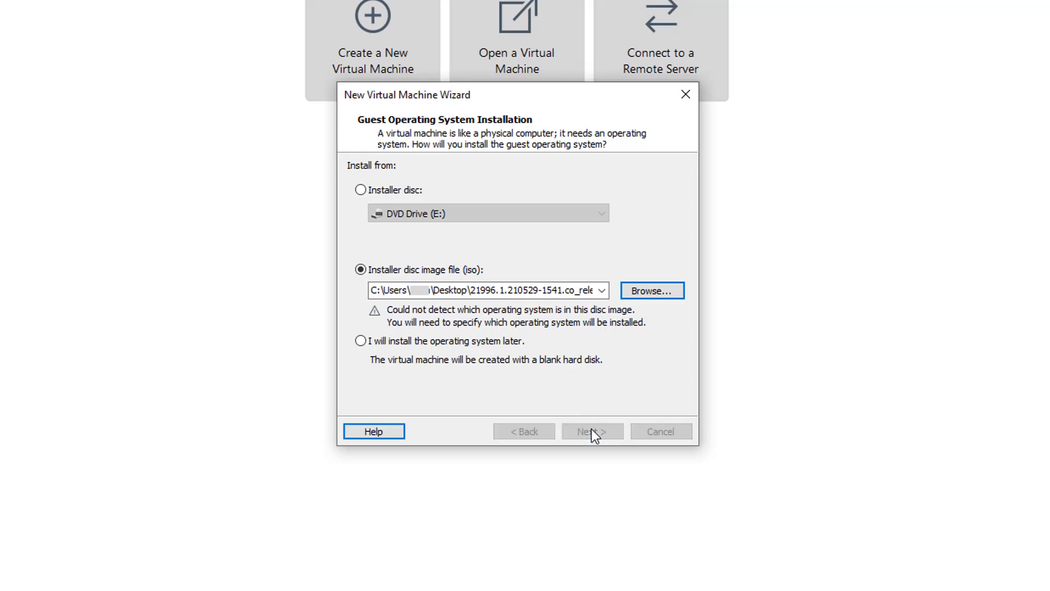
{"action": "left_click", "coordinate": [392, 186]}
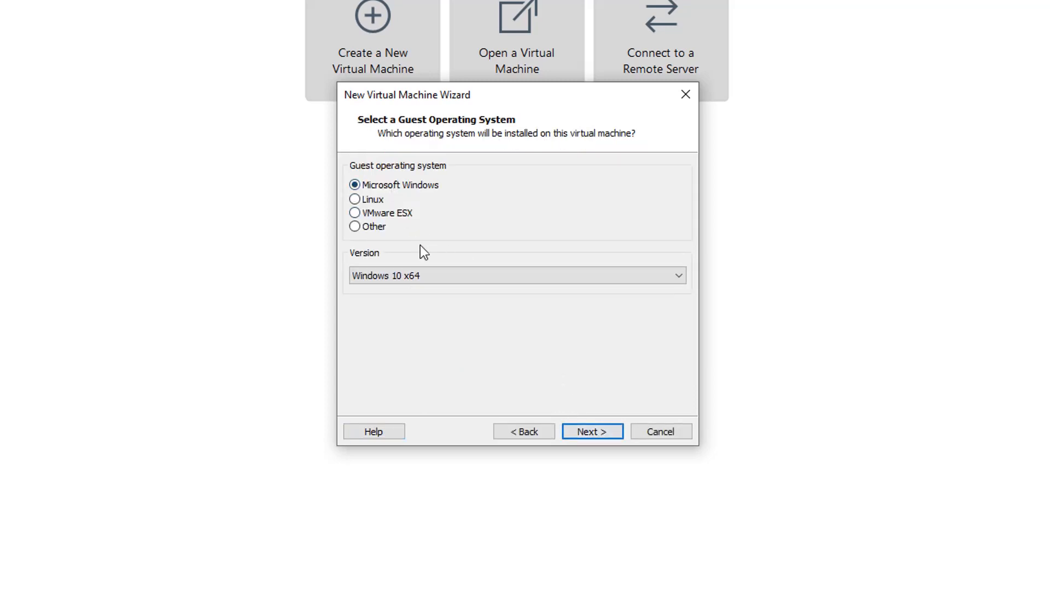
Keep Windows 10 x64 as version, the default name and location, and UEFI firmware
{"action": "left_click", "coordinate": [443, 277]}
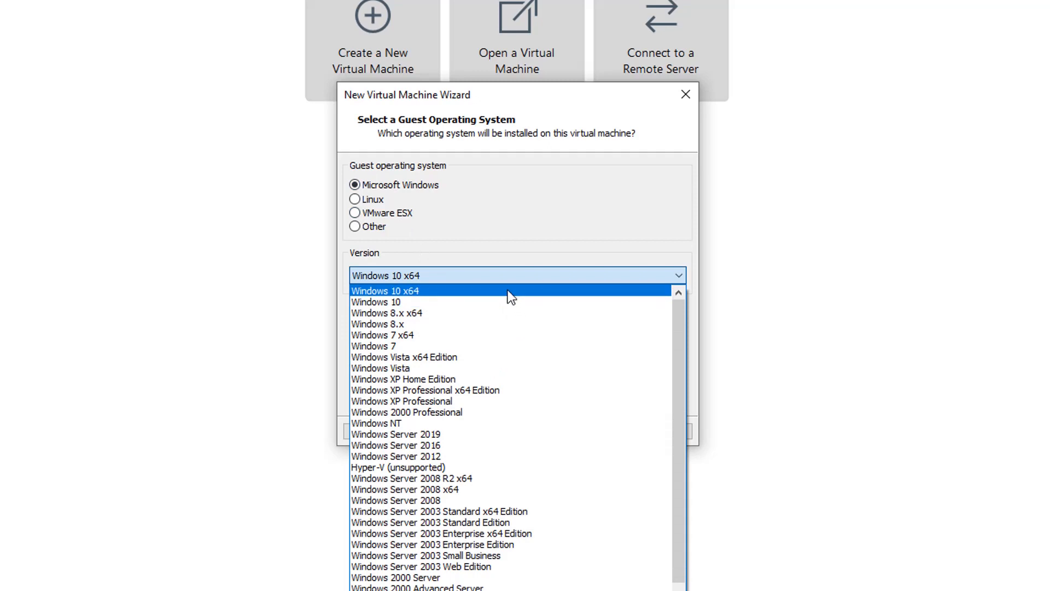
{"action": "left_click", "coordinate": [508, 291]}
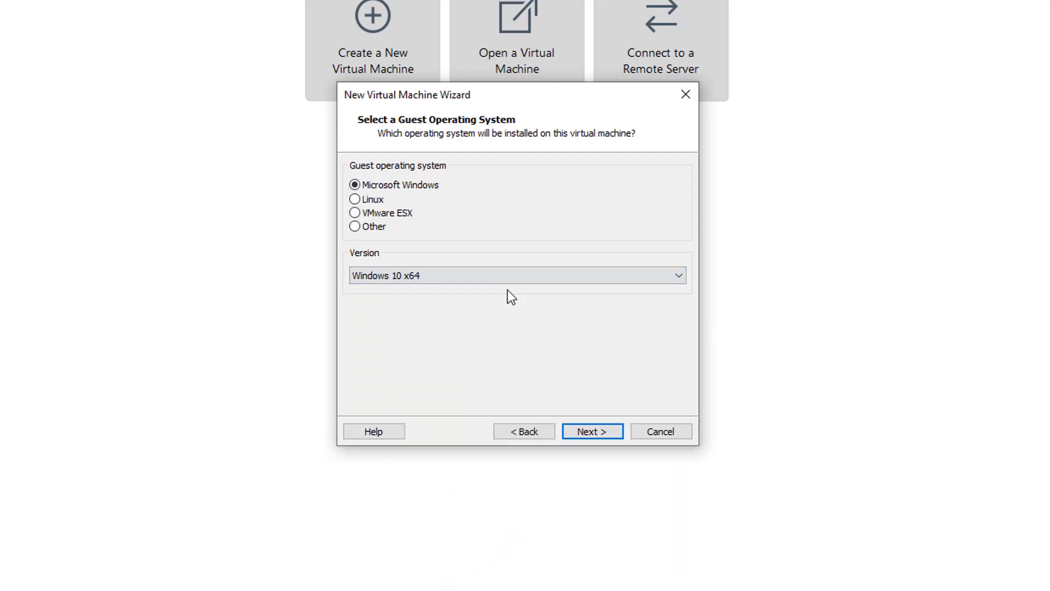
{"action": "left_click", "coordinate": [589, 435]}
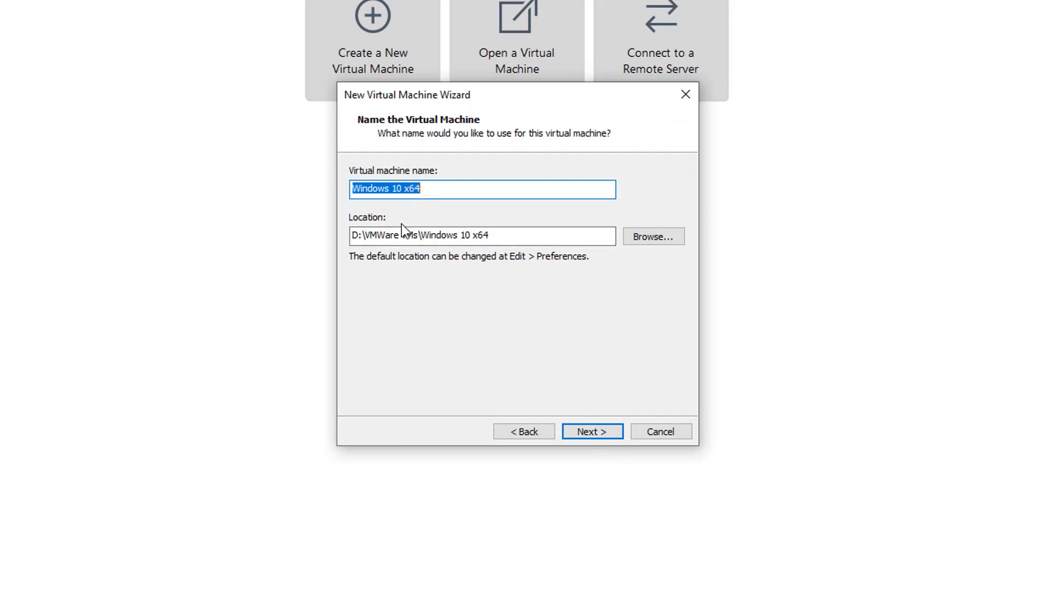
{"action": "left_click", "coordinate": [593, 433]}
{"action": "left_click", "coordinate": [587, 431]}
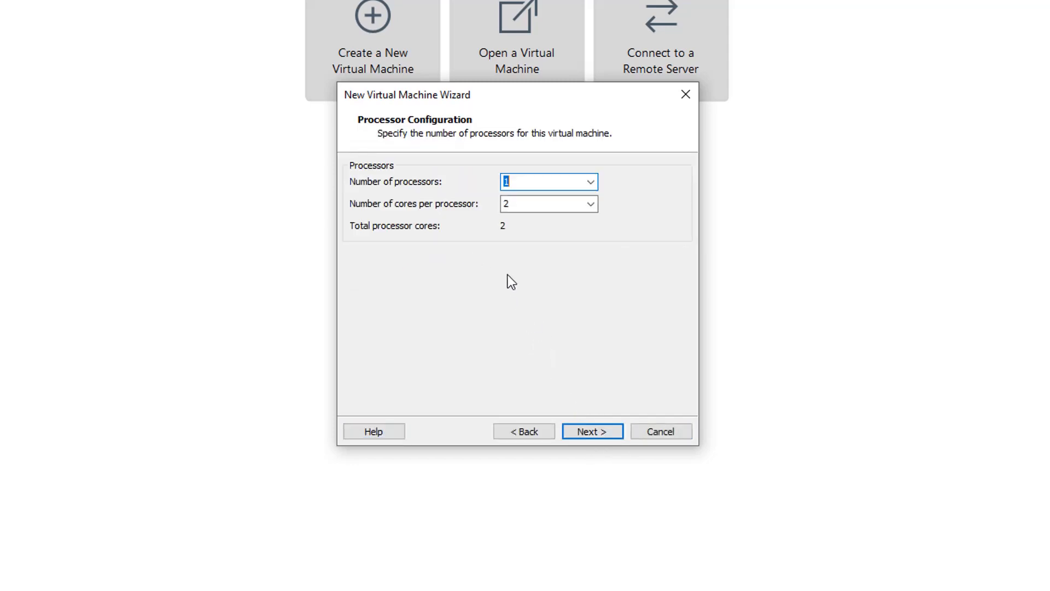
Set 2 processors with 4 cores each, 8 cores total
{"action": "left_click", "coordinate": [586, 181]}
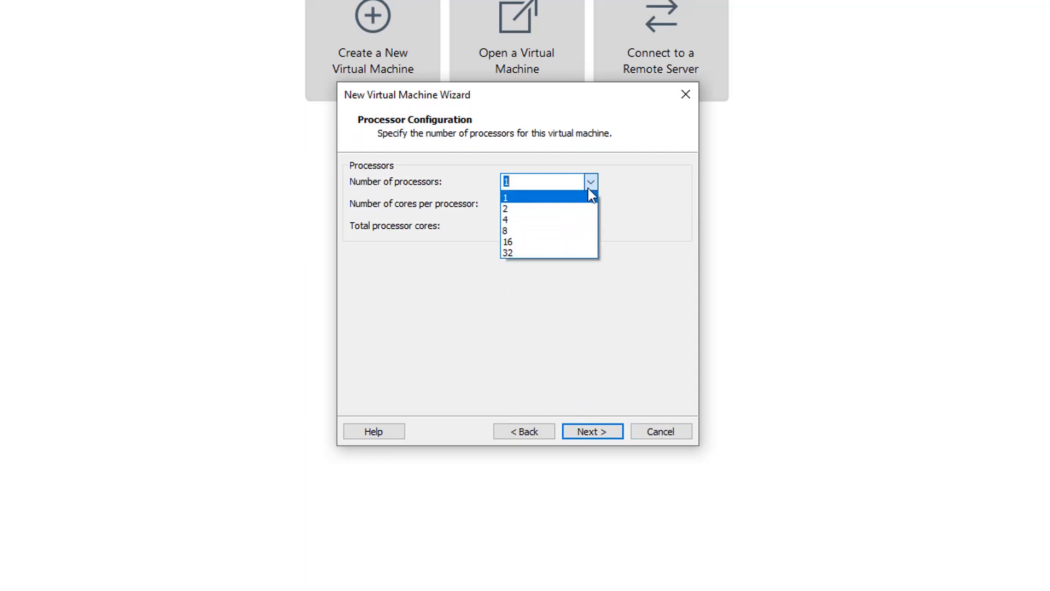
{"action": "left_click", "coordinate": [581, 203]}
{"action": "left_click", "coordinate": [596, 205]}
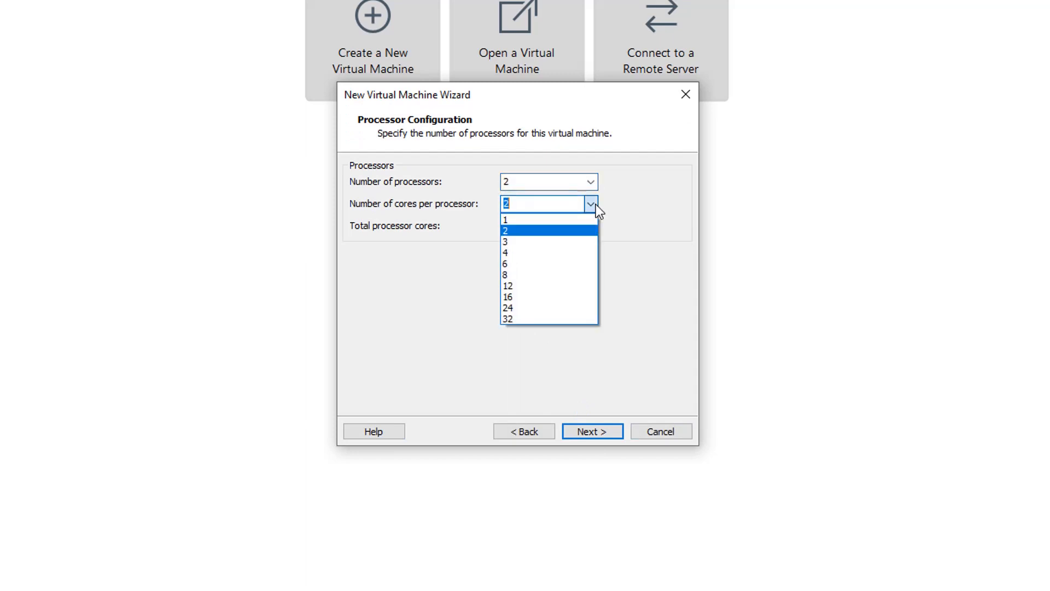
{"action": "left_click", "coordinate": [573, 252]}
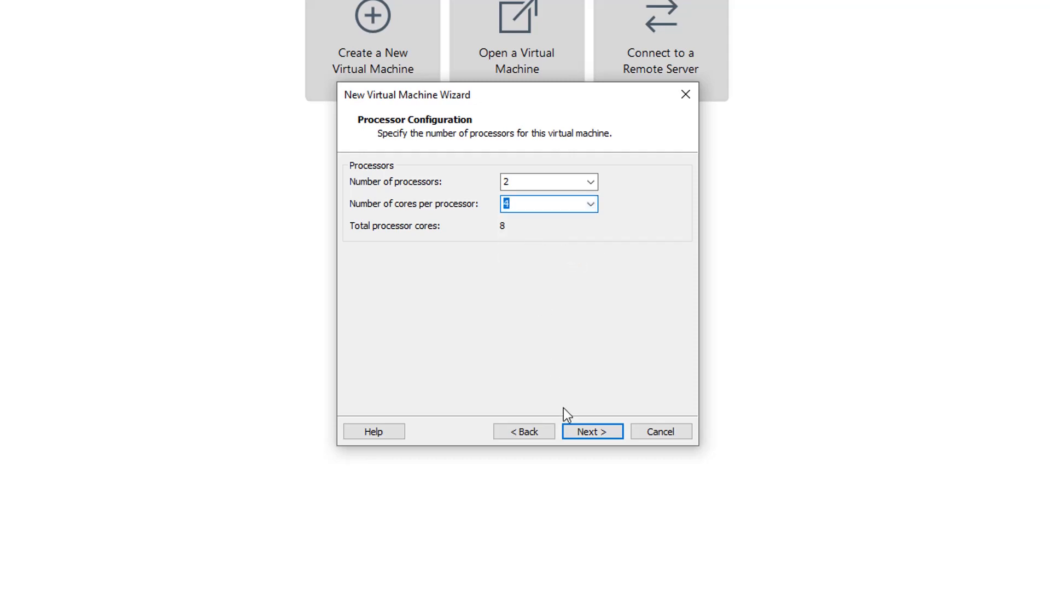
{"action": "left_click", "coordinate": [586, 436]}
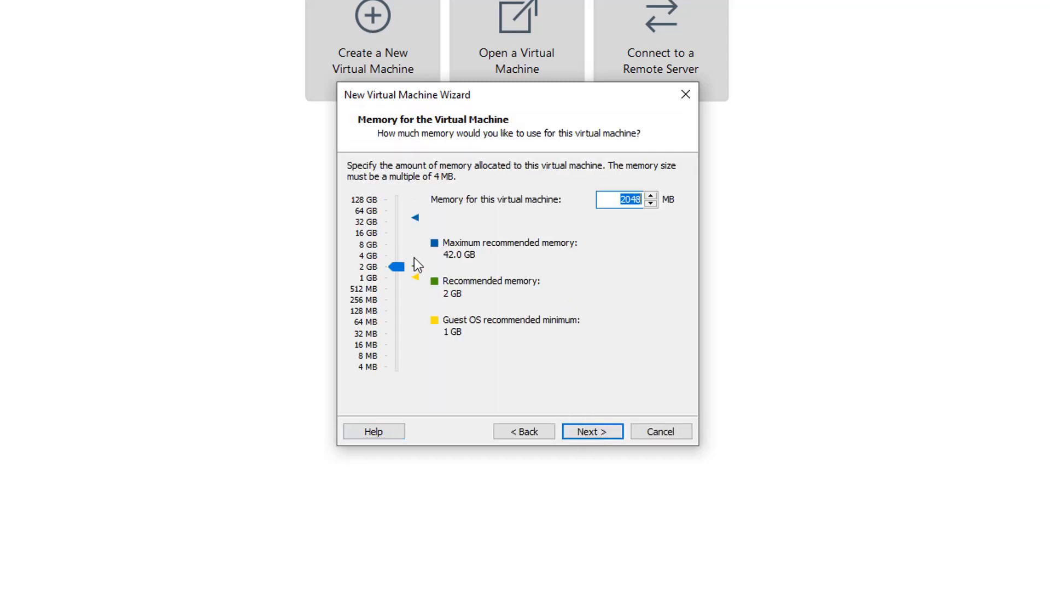
Set memory to 8 GB; keep bridged networking, LSI Logic SAS, NVMe and a 60 GB split disk
{"action": "left_click_drag", "start_coordinate": [396, 267], "coordinate": [398, 244]}
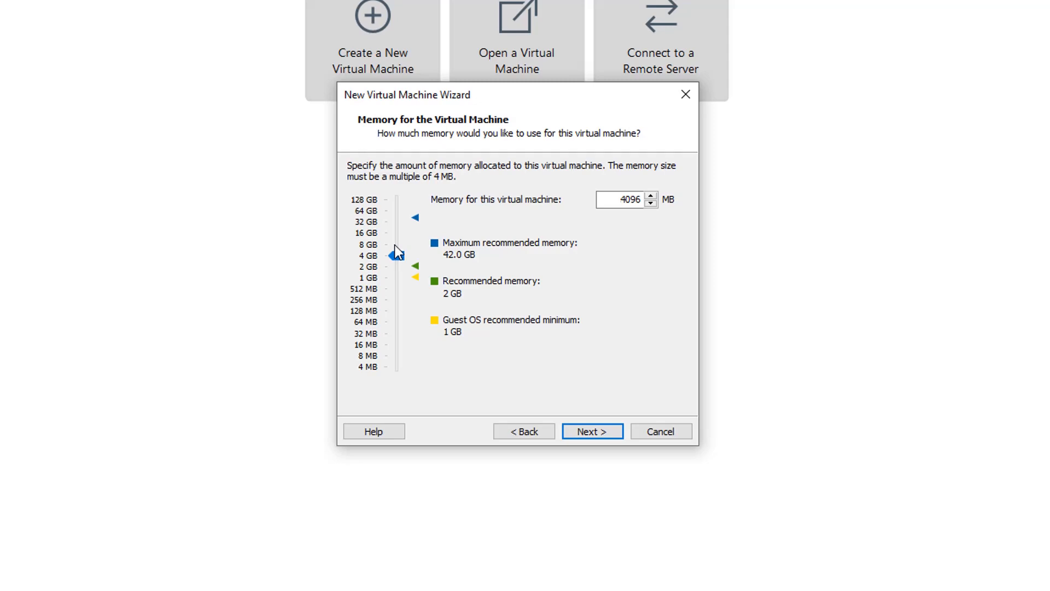
{"action": "left_click", "coordinate": [605, 432]}
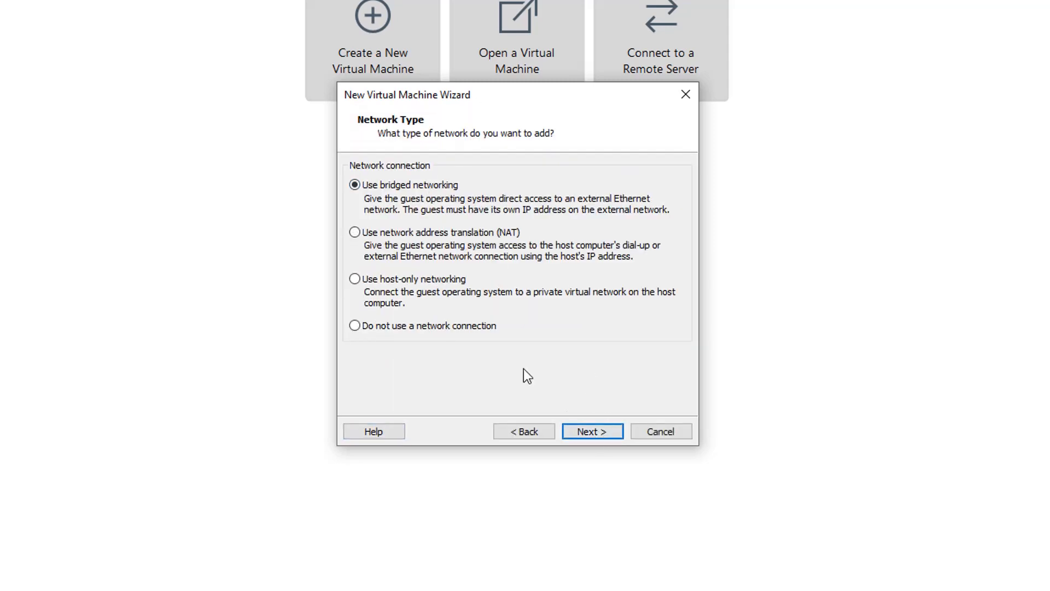
{"action": "left_click", "coordinate": [593, 436]}
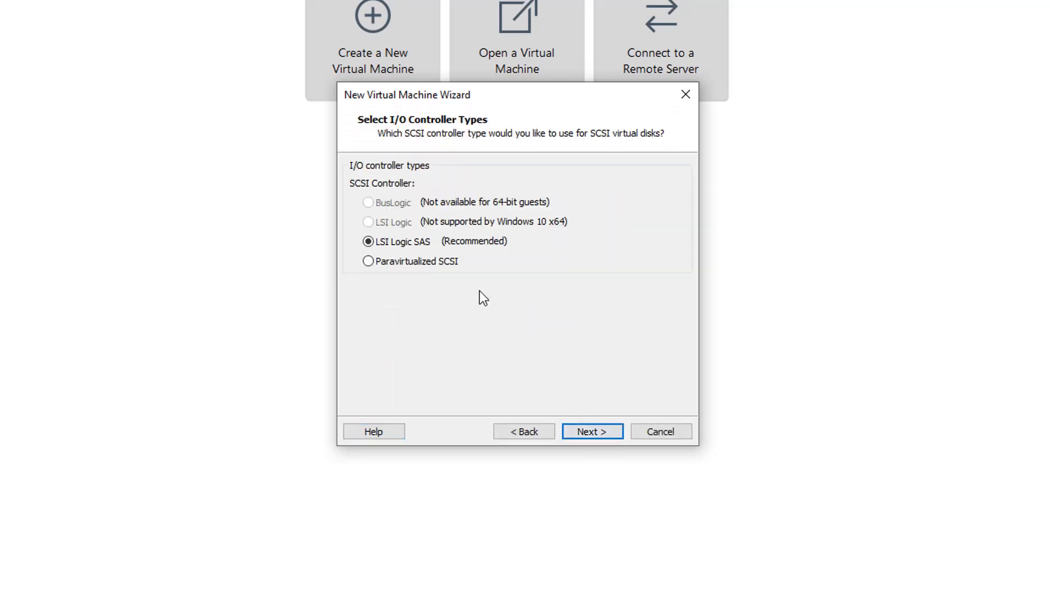
{"action": "left_click", "coordinate": [596, 432]}
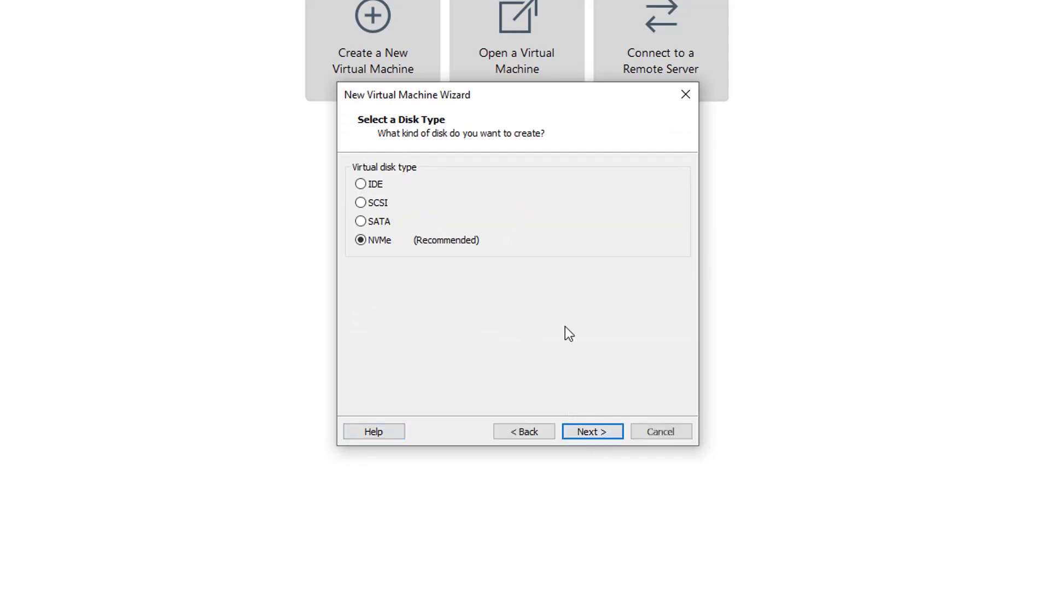
{"action": "left_click", "coordinate": [597, 430]}
{"action": "left_click", "coordinate": [586, 434]}
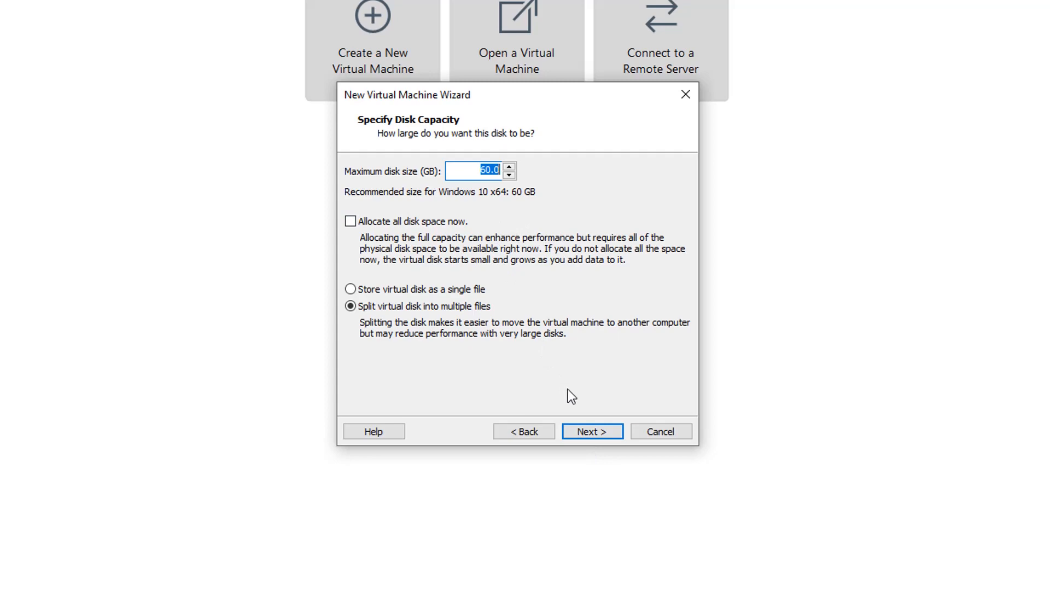
{"action": "left_click", "coordinate": [602, 438]}
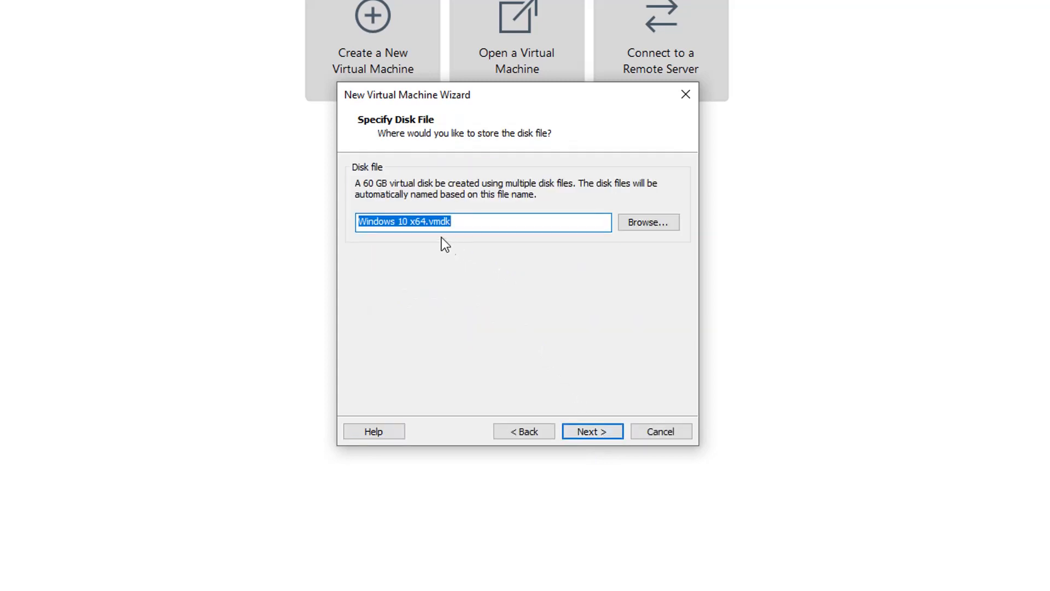
Rename the virtual disk file to Windows 11 x64.vmdk
{"action": "left_click", "coordinate": [585, 429]}
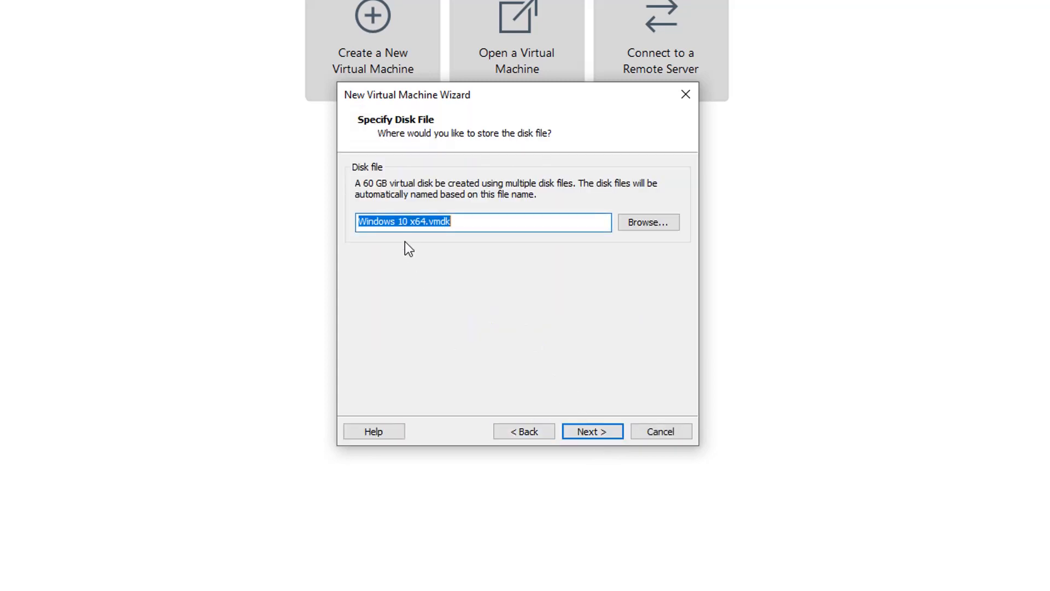
{"action": "left_click", "coordinate": [407, 222]}
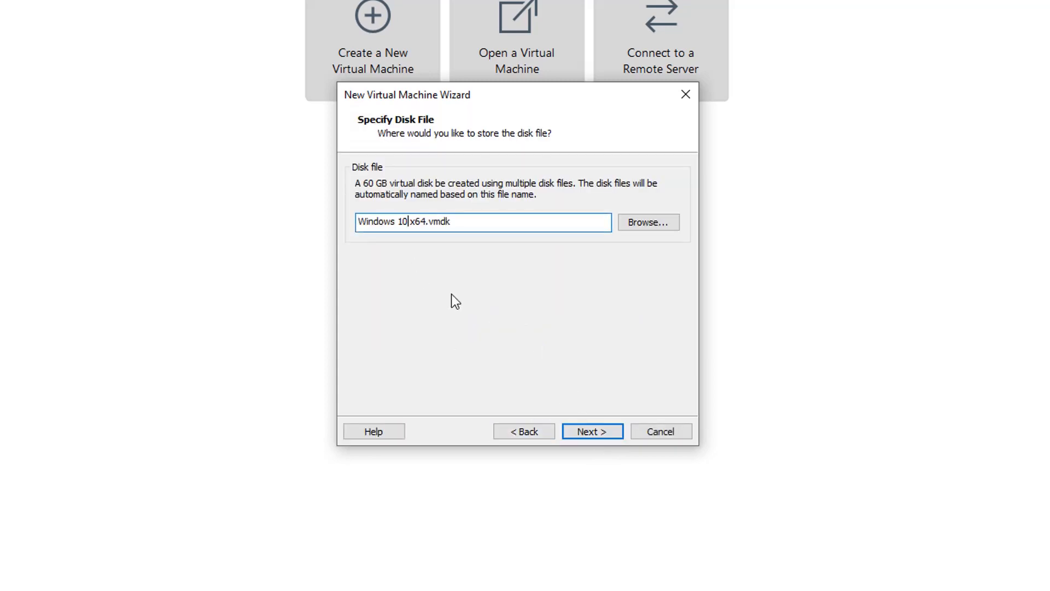
{"action": "key", "text": "BackSpace"}
{"action": "type", "text": "1"}
{"action": "left_click", "coordinate": [575, 419]}
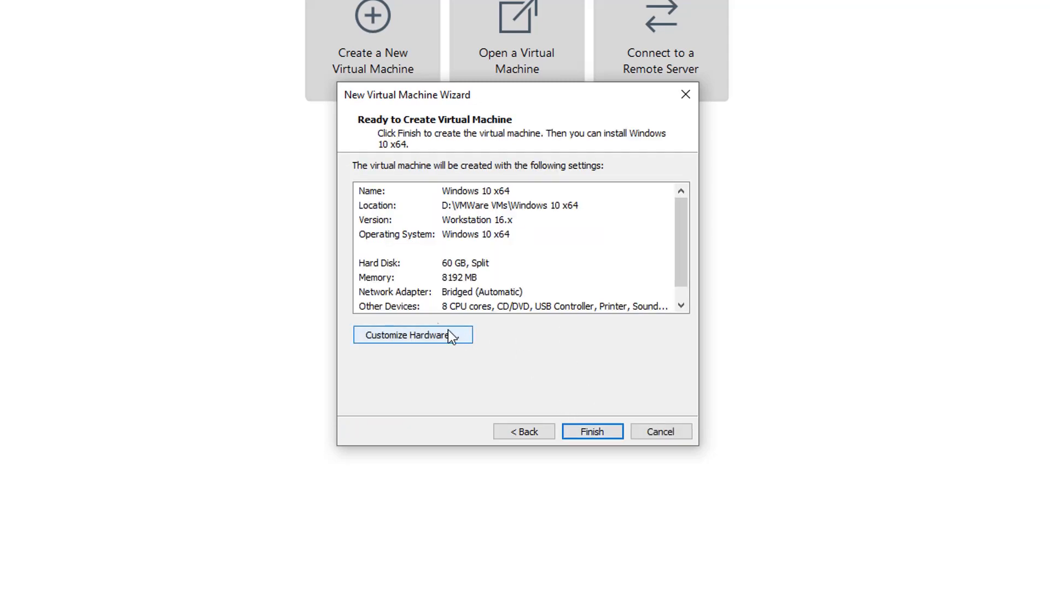
Review Customize Hardware without changes, then finish creating and power on the Windows 10 x64 VM
{"action": "left_click", "coordinate": [449, 330]}
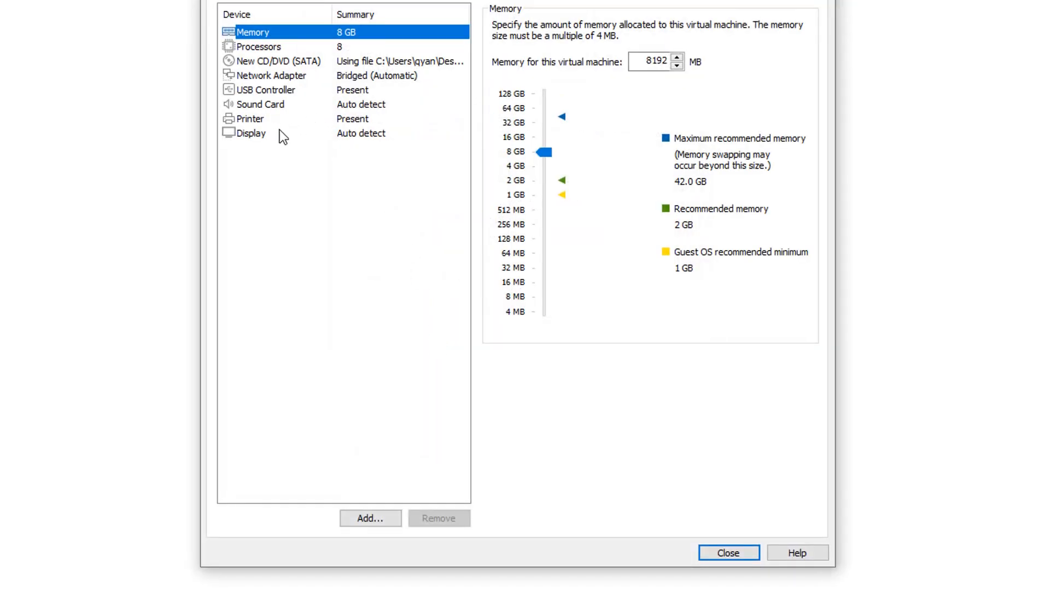
{"action": "left_click", "coordinate": [723, 554]}
{"action": "left_click", "coordinate": [602, 435]}
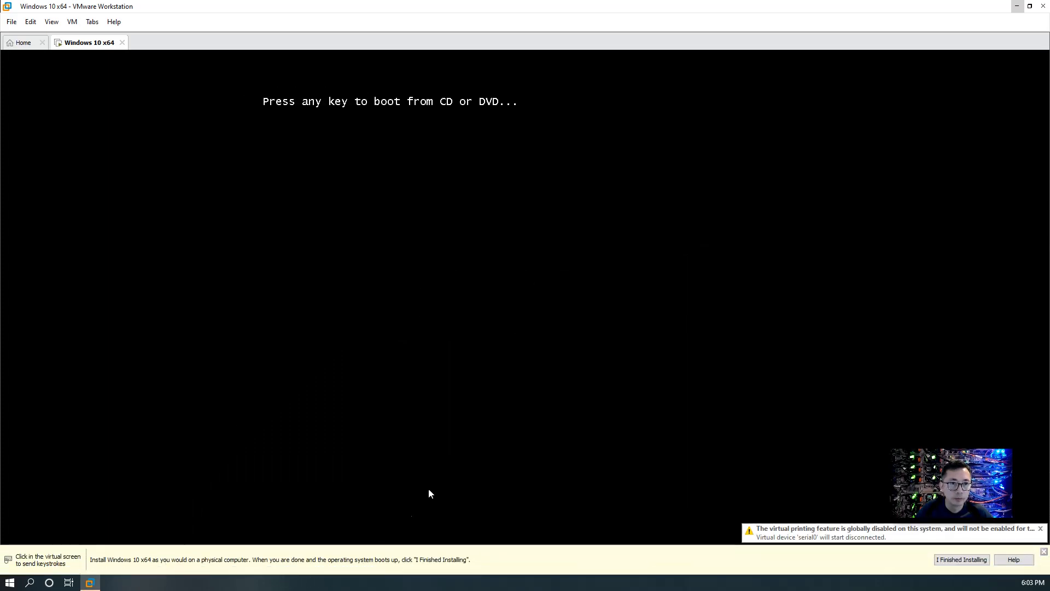
Press a key inside the VM to boot from the install disc, then release input with Ctrl+Alt
{"action": "left_click", "coordinate": [707, 386]}
{"action": "key", "text": "Return"}
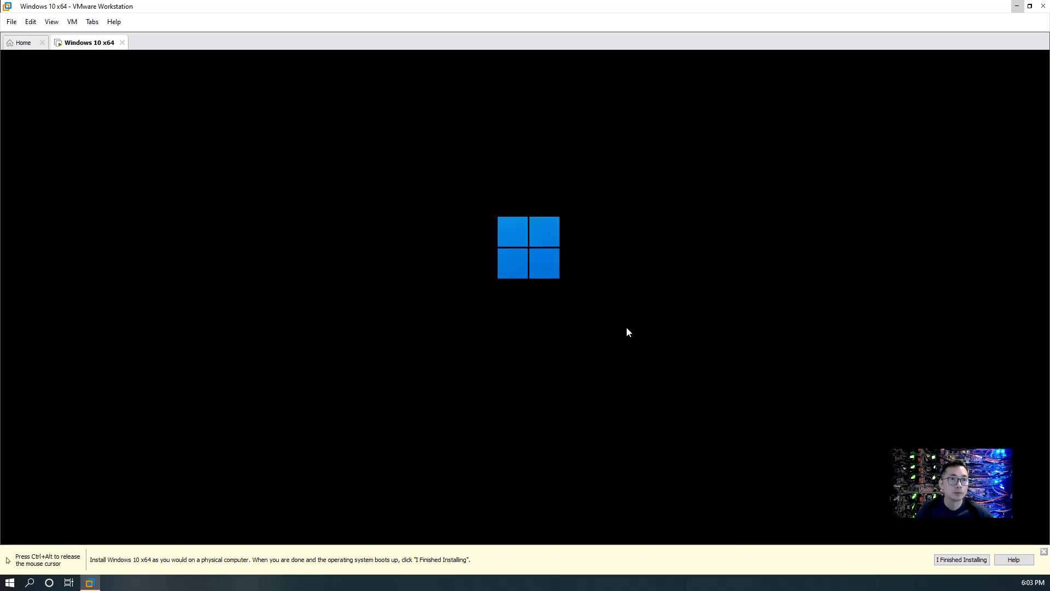
{"action": "key", "text": "ctrl+alt"}
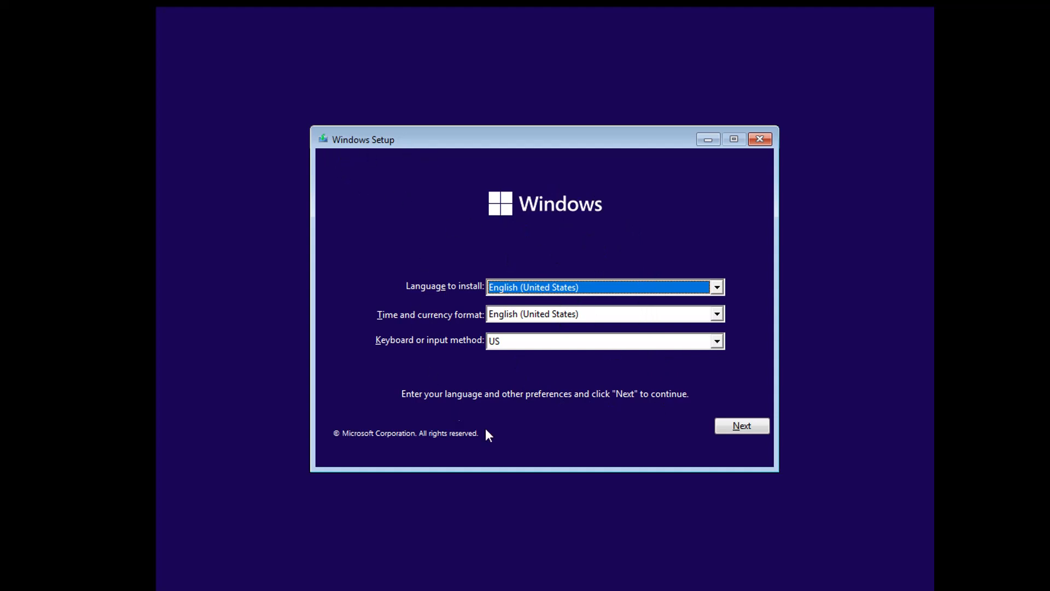
Keep English (United States) defaults, start the install, and choose the Windows 11 Pro edition
{"action": "left_click", "coordinate": [738, 428]}
{"action": "left_click", "coordinate": [544, 304]}
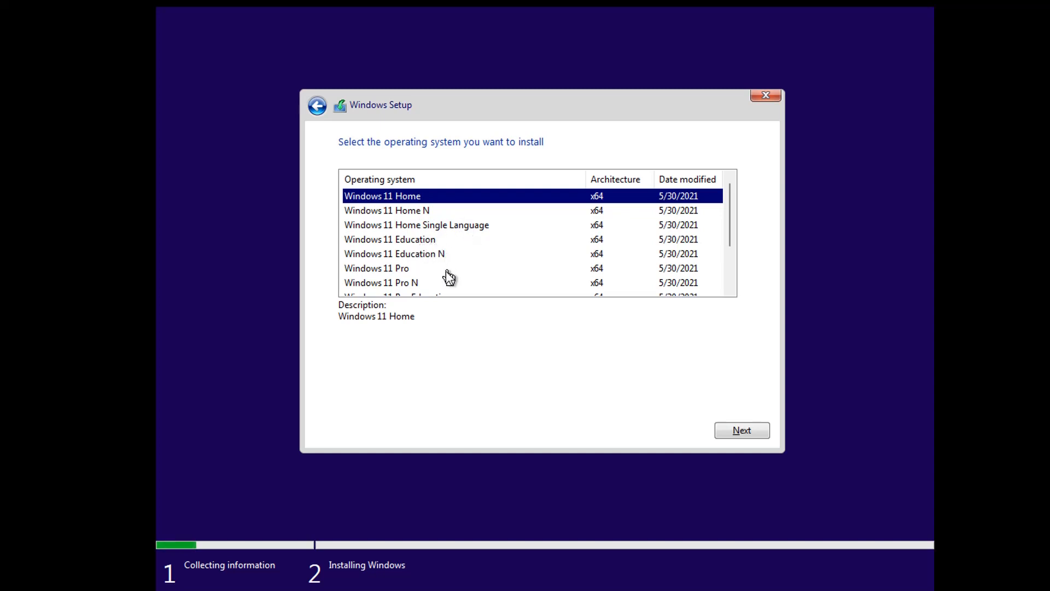
{"action": "left_click", "coordinate": [413, 269]}
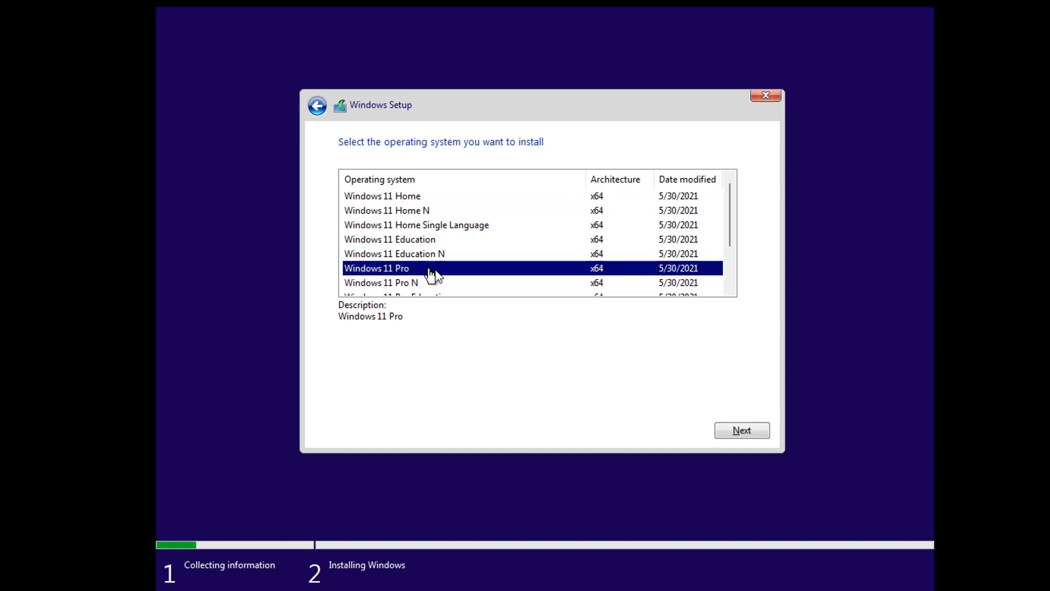
{"action": "left_click", "coordinate": [735, 432]}
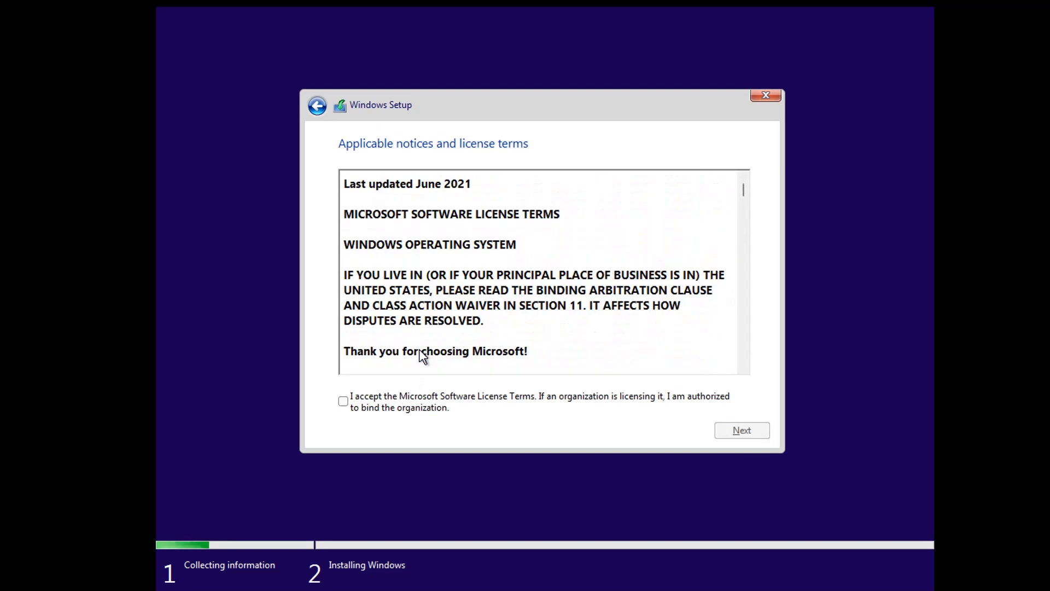
Accept the license terms and choose Custom: Install Windows only
{"action": "left_click", "coordinate": [410, 407]}
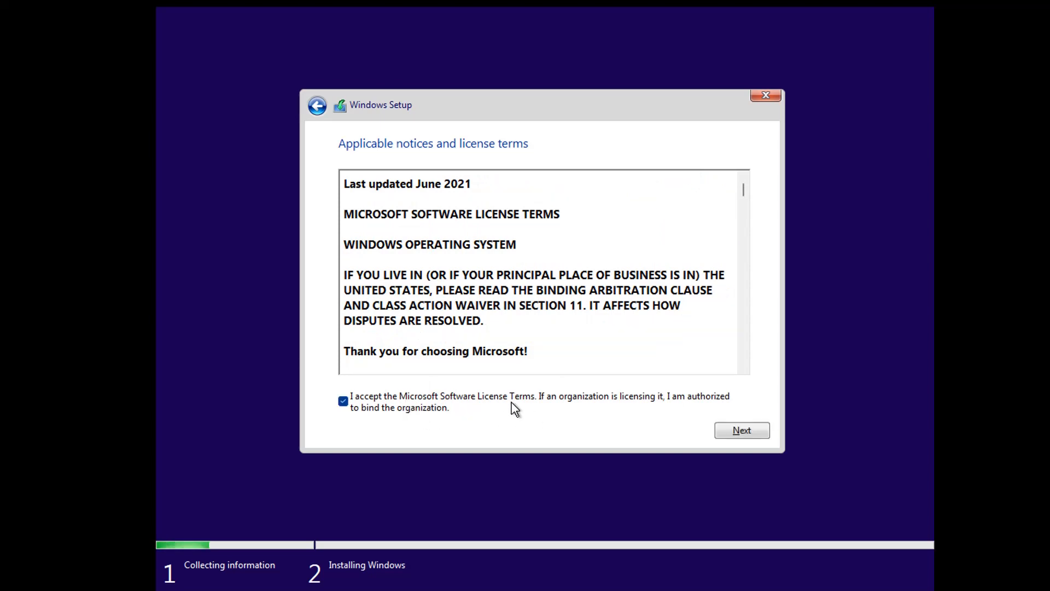
{"action": "left_click", "coordinate": [737, 433]}
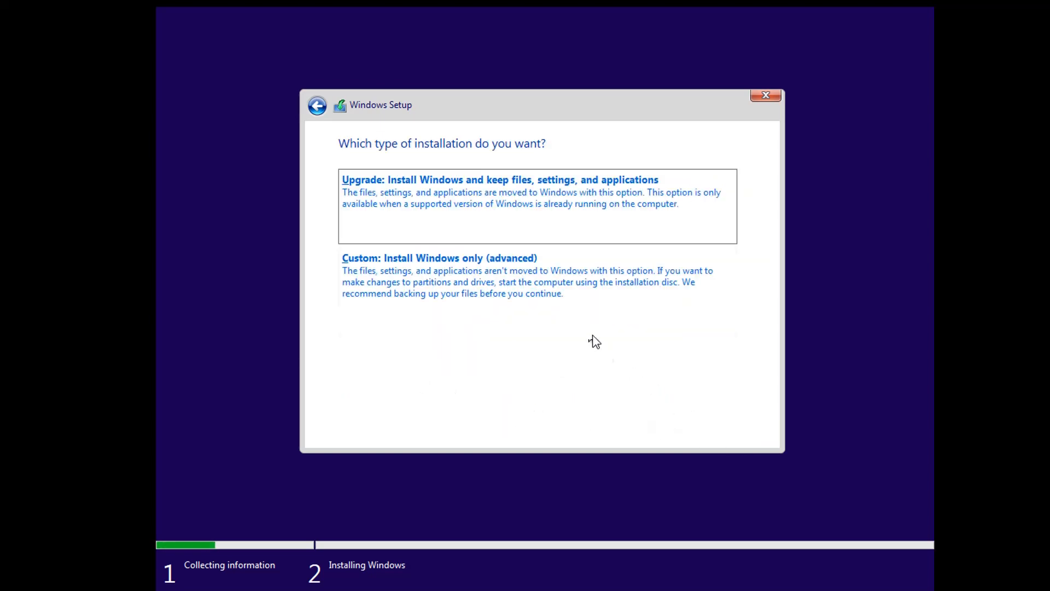
{"action": "left_click", "coordinate": [395, 274]}
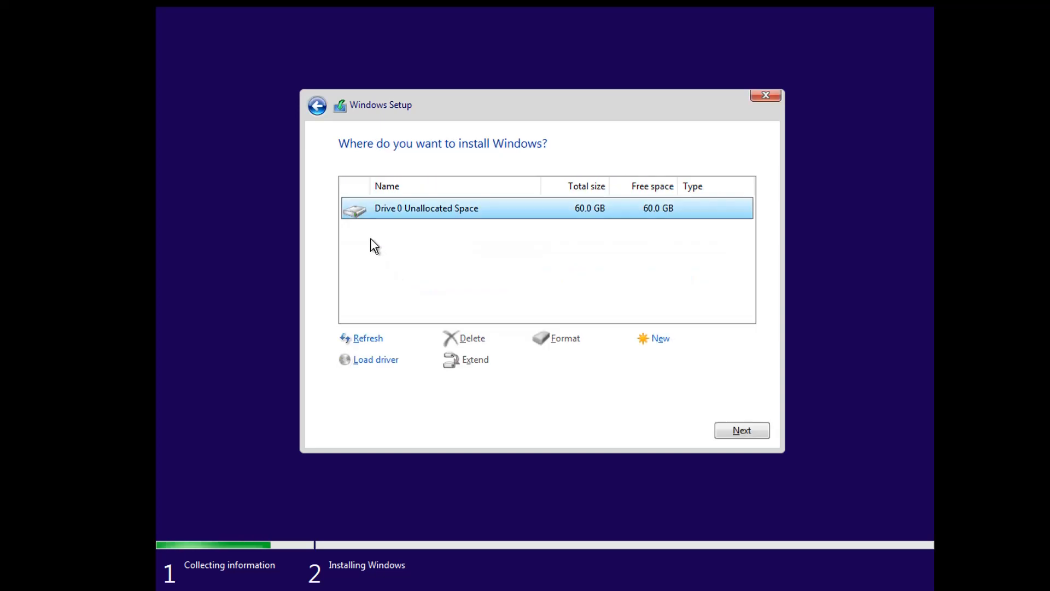
Install Windows onto Drive 0's 60 GB unallocated space and wait for the region page
{"action": "left_click", "coordinate": [733, 432]}
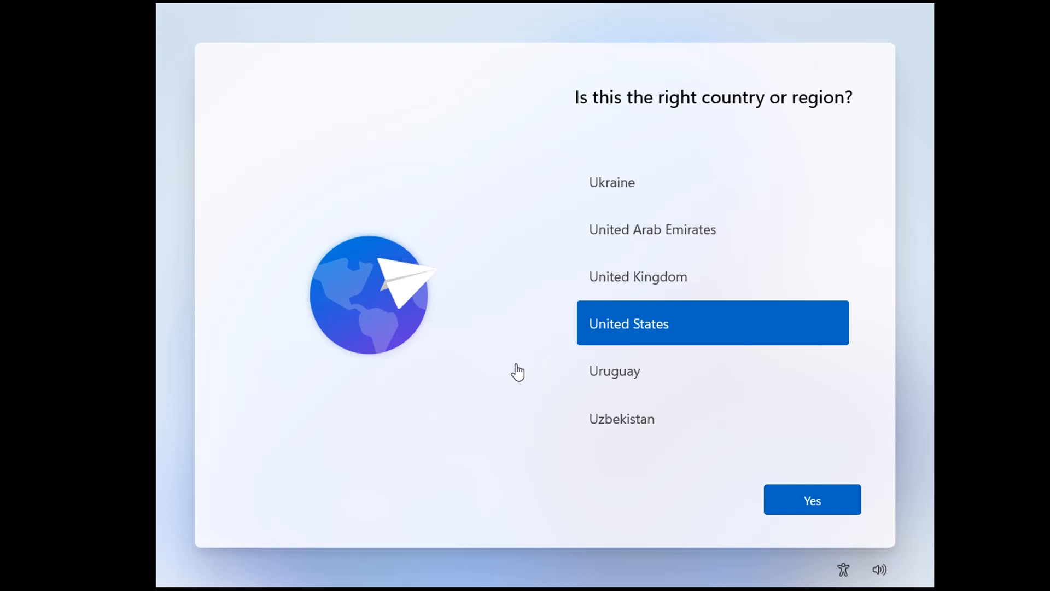
Confirm United States region and the US keyboard, skip a second layout, and choose personal use
{"action": "left_click", "coordinate": [811, 508]}
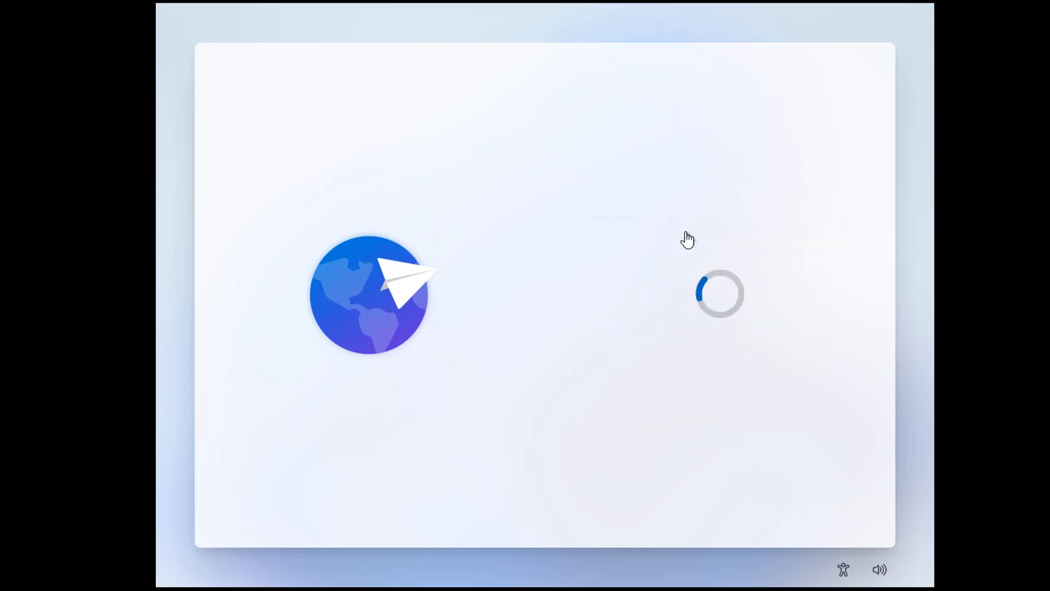
{"action": "left_click", "coordinate": [820, 508]}
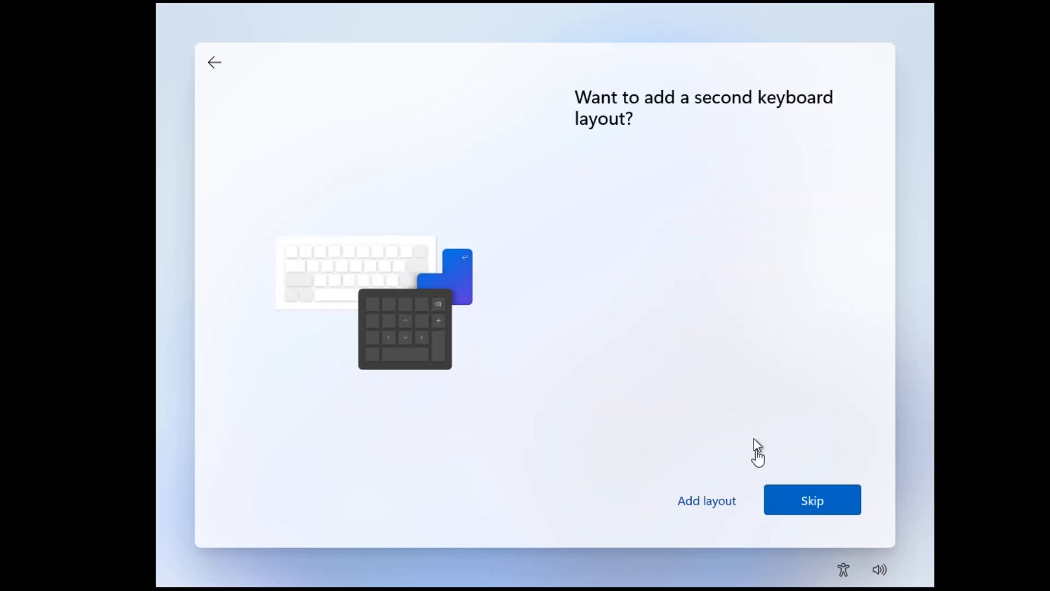
{"action": "left_click", "coordinate": [831, 509]}
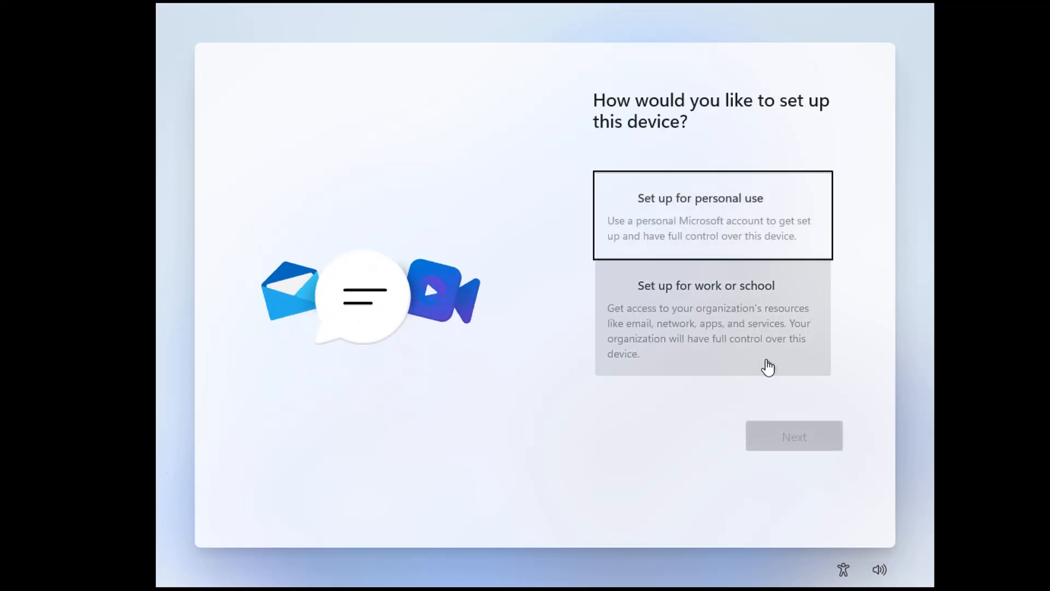
{"action": "left_click", "coordinate": [718, 209]}
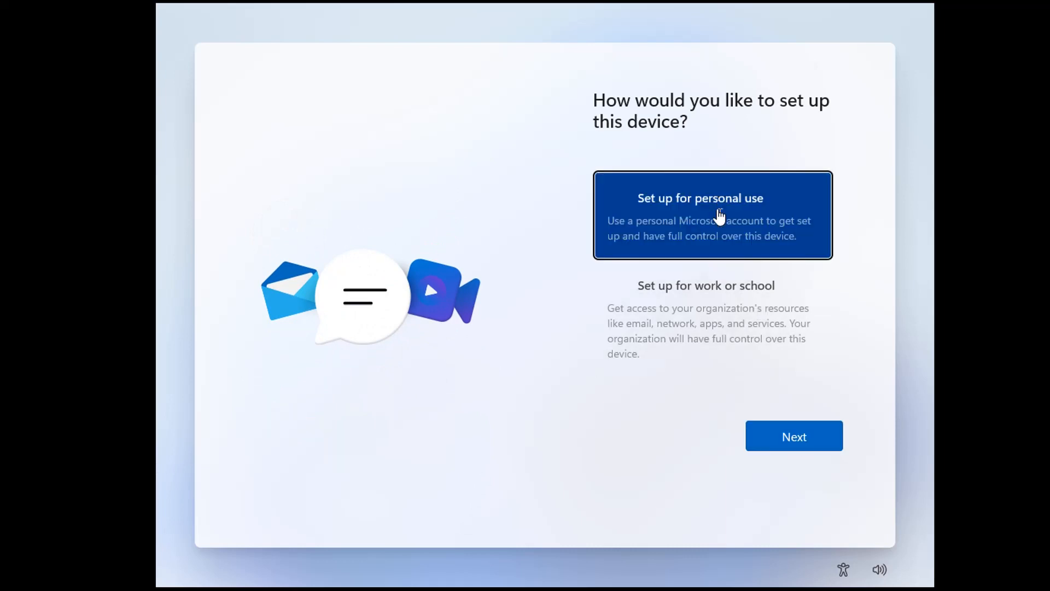
{"action": "left_click", "coordinate": [799, 439]}
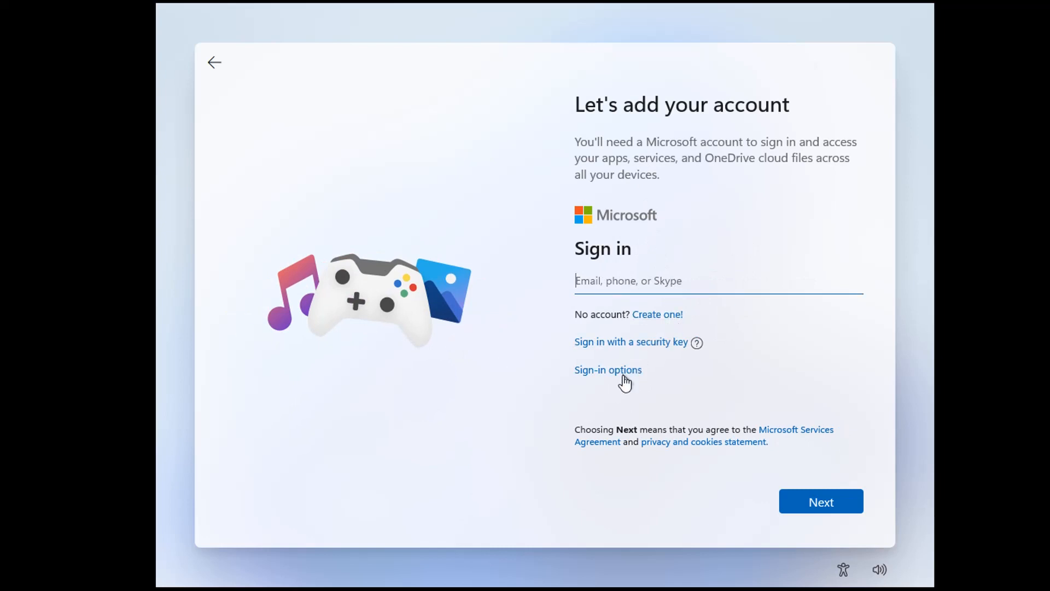
Choose an offline local account with limited experience and confirm the account name
{"action": "left_click", "coordinate": [622, 369]}
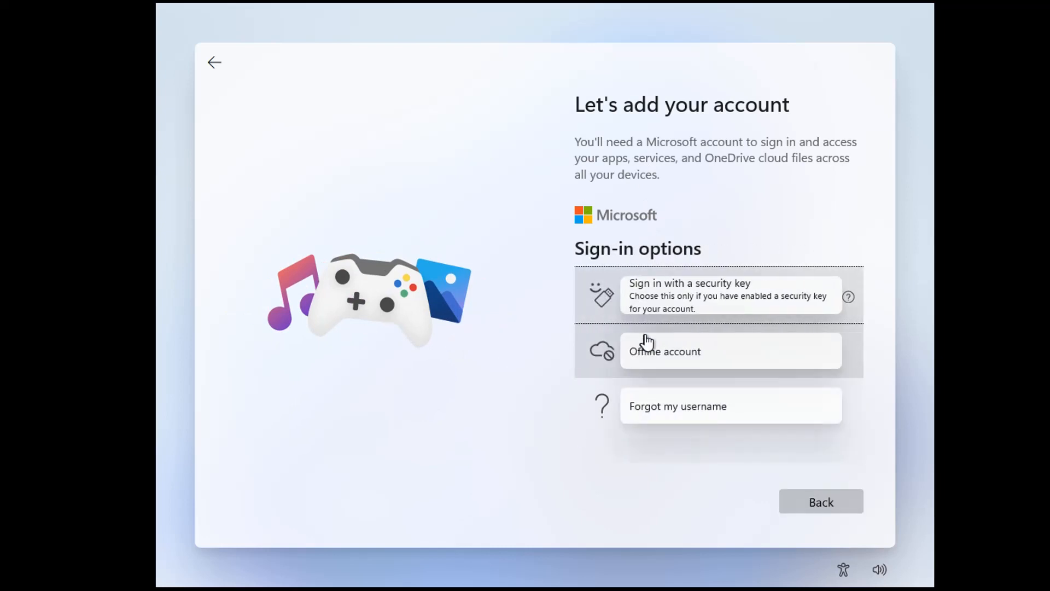
{"action": "left_click", "coordinate": [759, 368]}
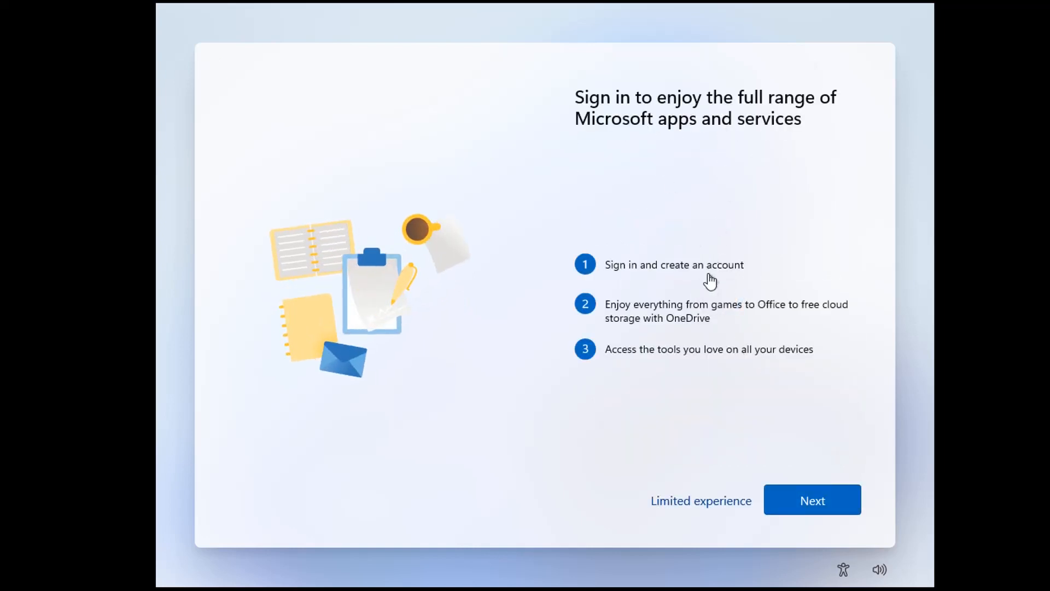
{"action": "left_click", "coordinate": [722, 502]}
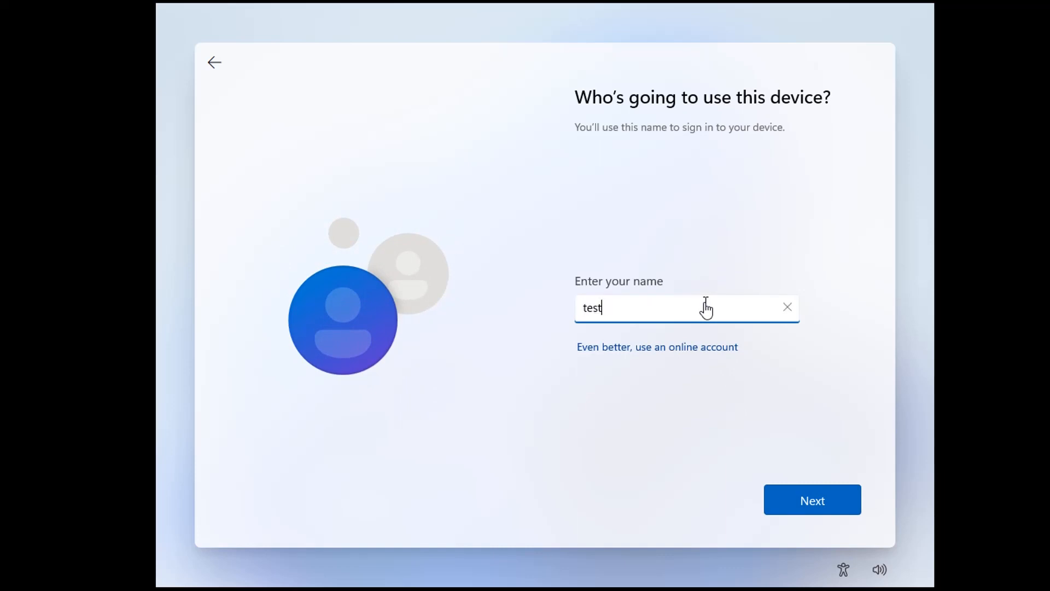
{"action": "left_click", "coordinate": [820, 499]}
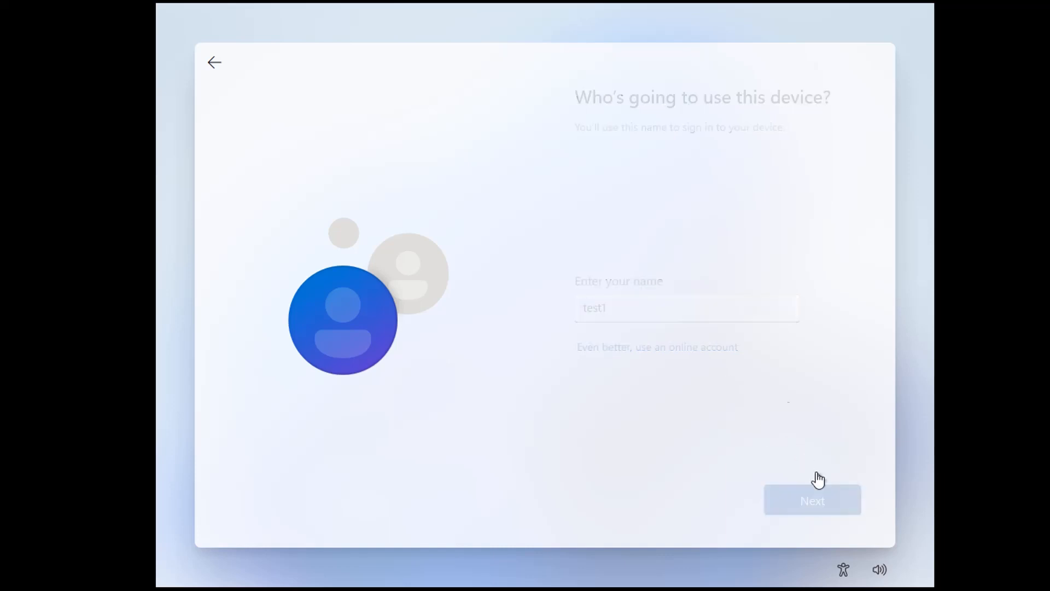
Enter and confirm the local account password
{"action": "type", "text": "*********"}
{"action": "key", "text": "Return"}
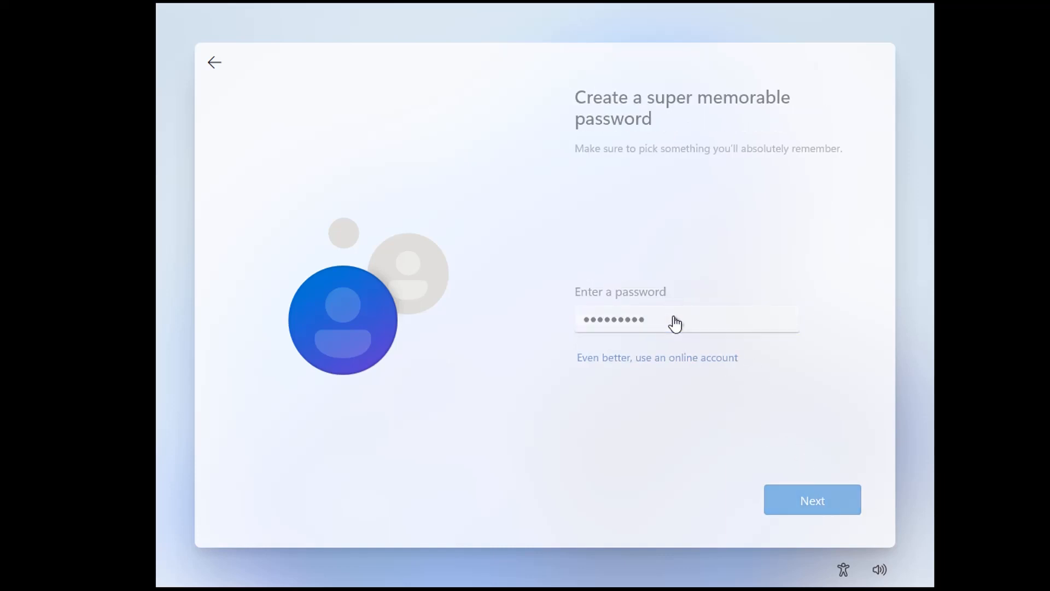
{"action": "type", "text": "*********"}
{"action": "key", "text": "Return"}
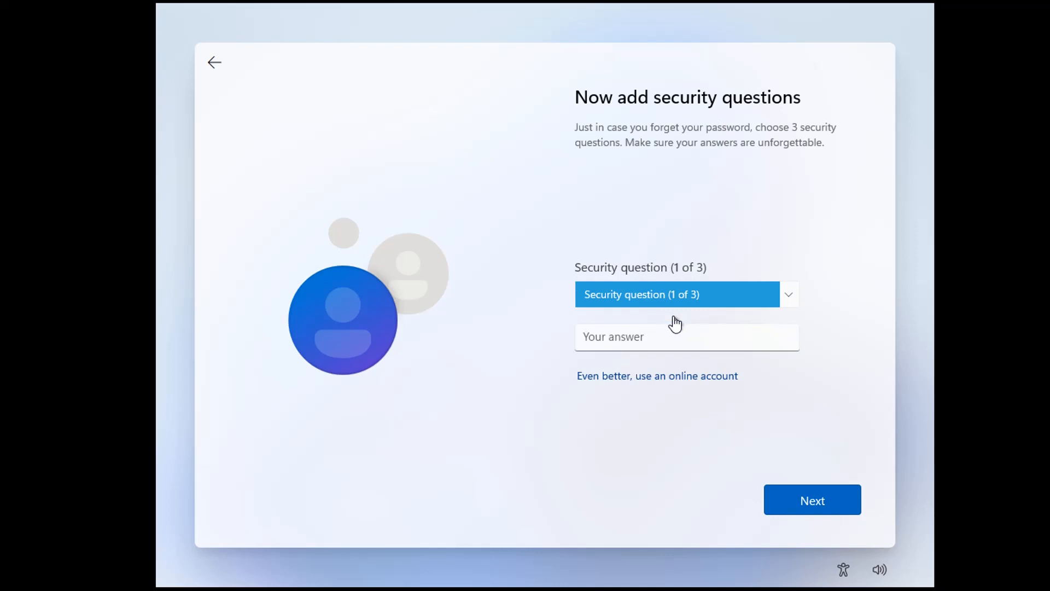
Choose the first pet's name security question and enter its answer
{"action": "left_click", "coordinate": [674, 339]}
{"action": "left_click", "coordinate": [698, 298]}
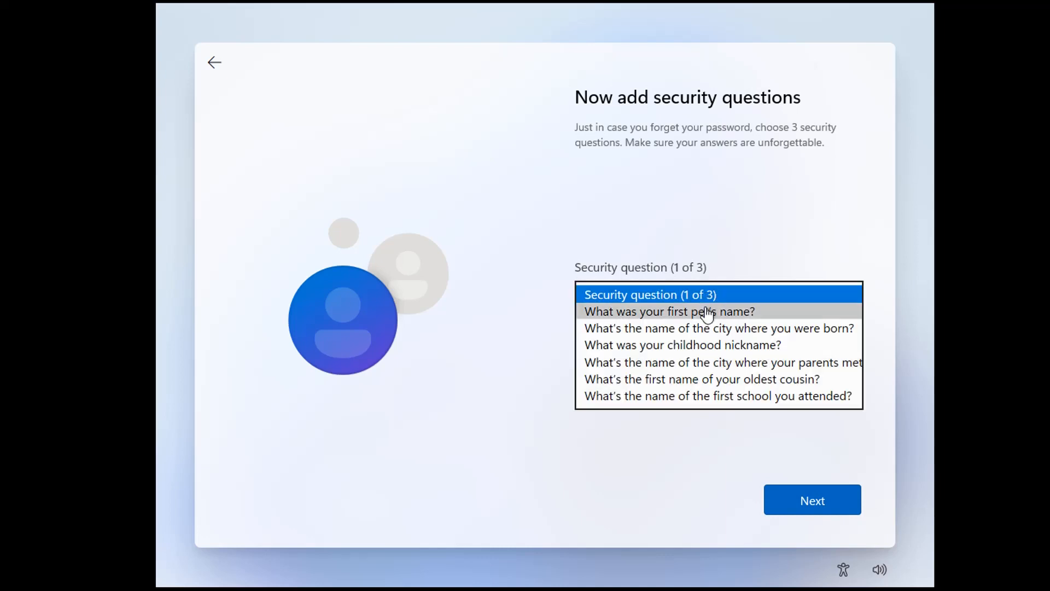
{"action": "left_click", "coordinate": [703, 311]}
{"action": "left_click", "coordinate": [695, 346]}
{"action": "type", "text": "test1"}
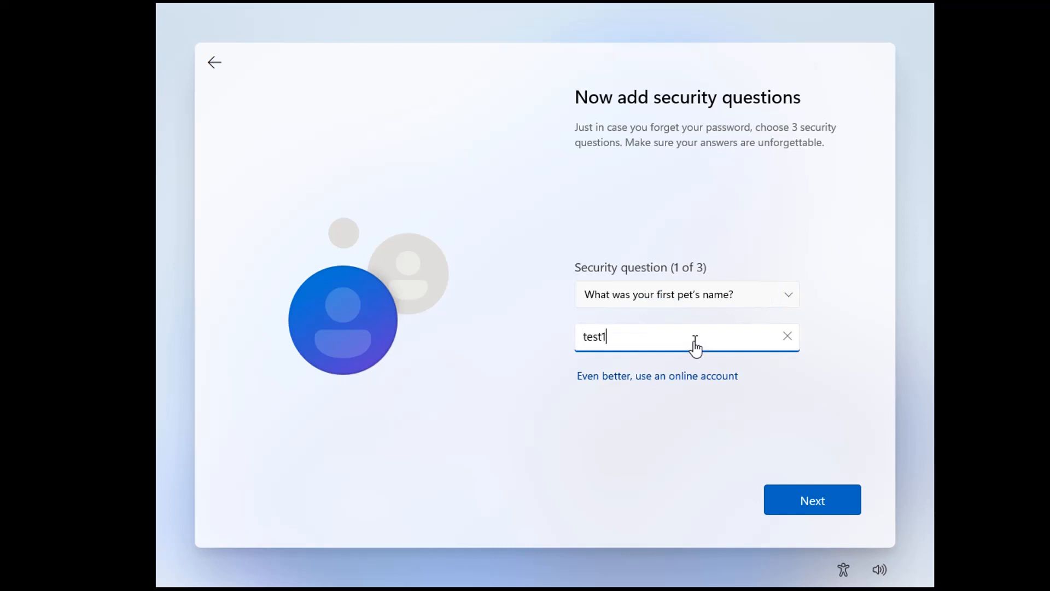
{"action": "left_click", "coordinate": [781, 497]}
Answer the birth-city and childhood-nickname security questions and submit them
{"action": "left_click", "coordinate": [693, 298]}
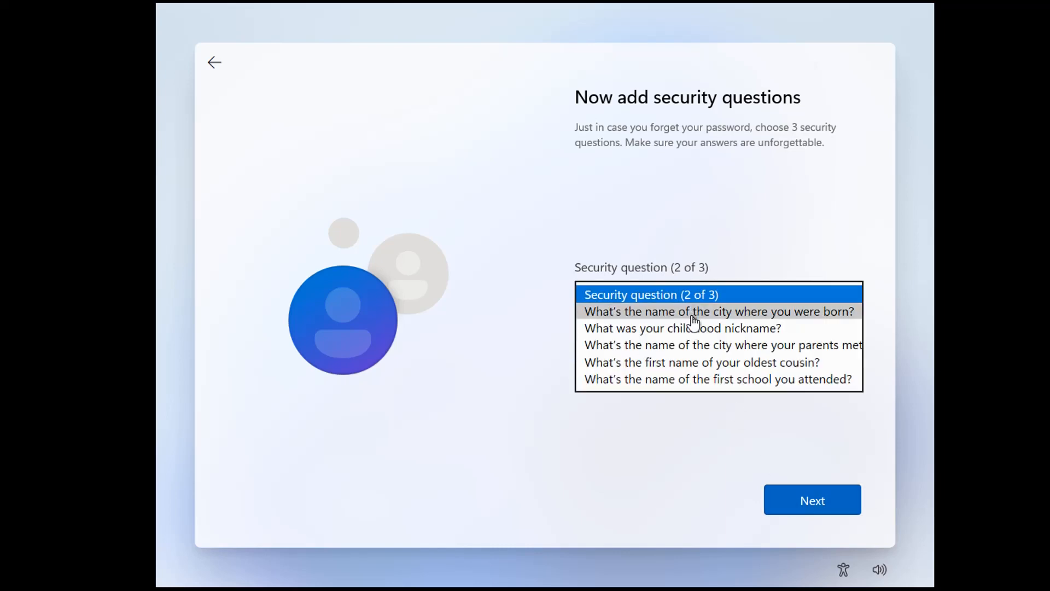
{"action": "left_click", "coordinate": [691, 315]}
{"action": "left_click", "coordinate": [684, 347]}
{"action": "type", "text": "tes"}
{"action": "key", "text": "Return"}
{"action": "left_click", "coordinate": [687, 299]}
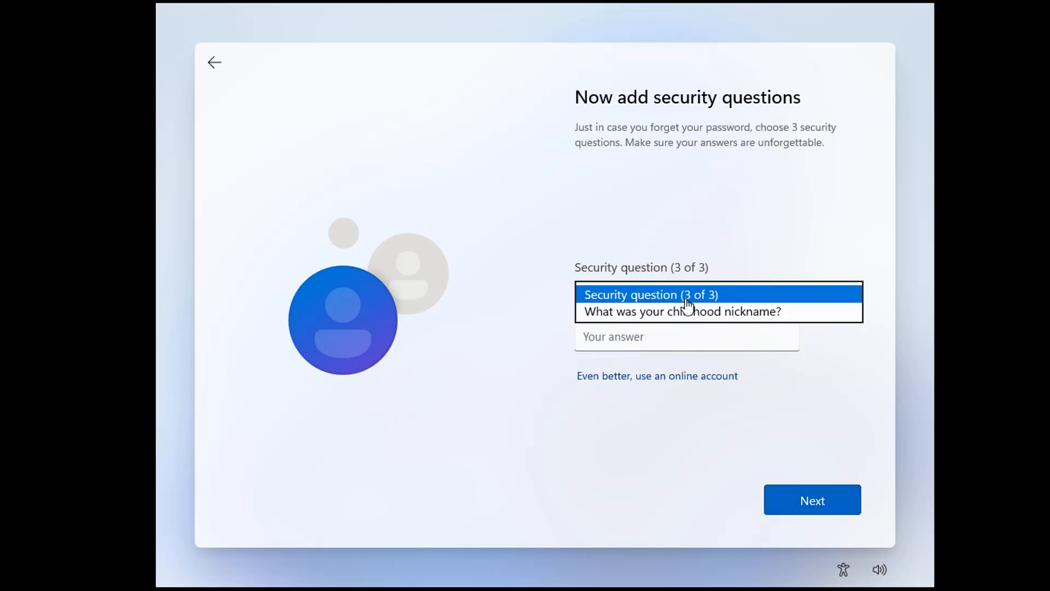
{"action": "left_click", "coordinate": [687, 311]}
{"action": "left_click", "coordinate": [675, 335]}
{"action": "type", "text": "test"}
{"action": "left_click", "coordinate": [793, 487]}
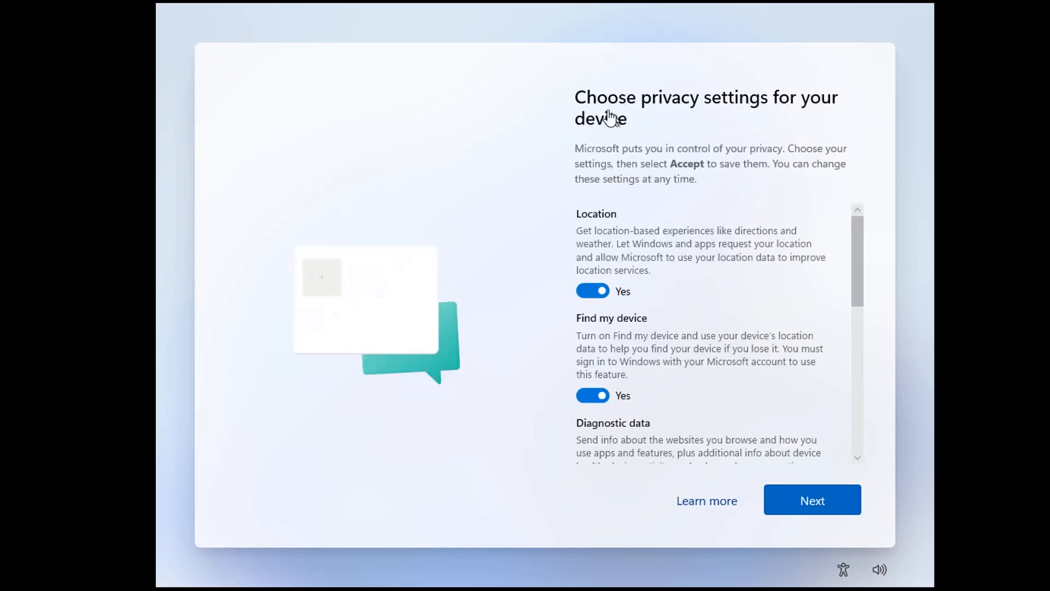
Accept the default privacy settings so Windows 11 setup finishes at the desktop
{"action": "scroll", "coordinate": [854, 410], "scroll_direction": "down", "scroll_amount": 10}
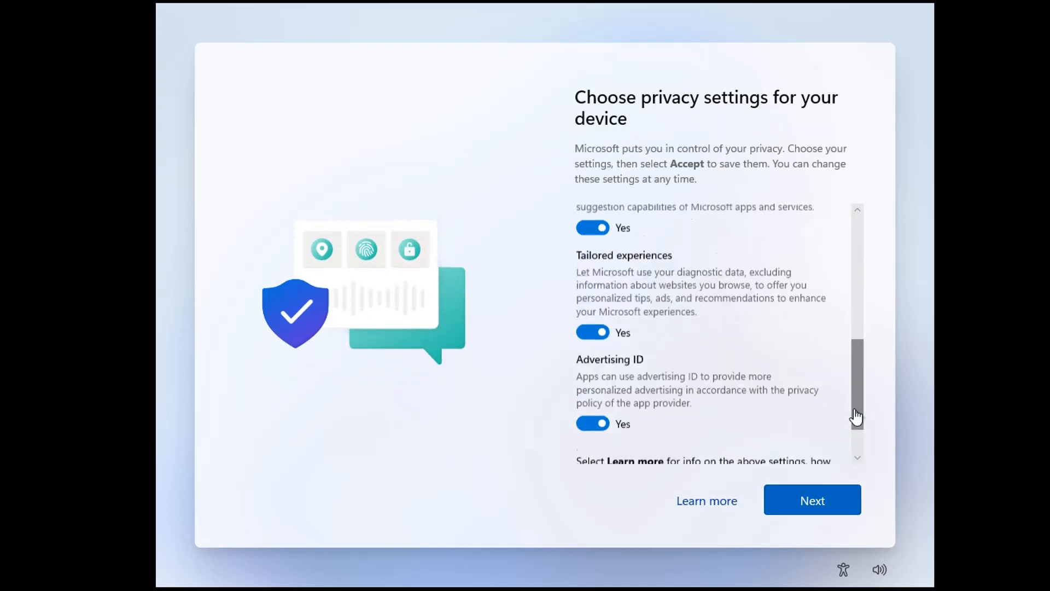
{"action": "left_click", "coordinate": [799, 499]}
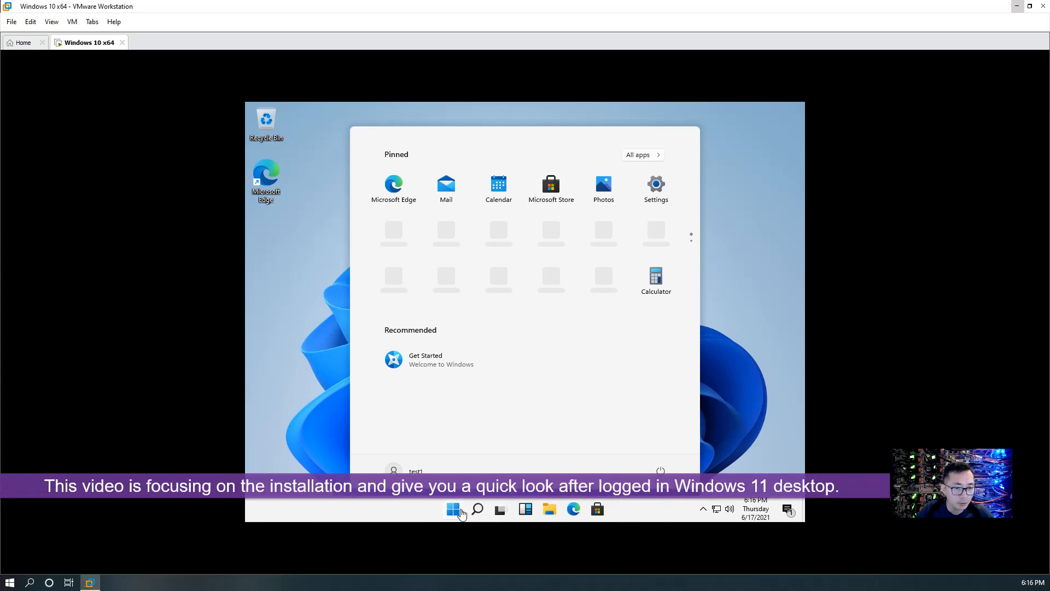
Dismiss the guest's Start menu and choose VM > Install VMware Tools
{"action": "left_click", "coordinate": [457, 512]}
{"action": "left_click", "coordinate": [458, 512]}
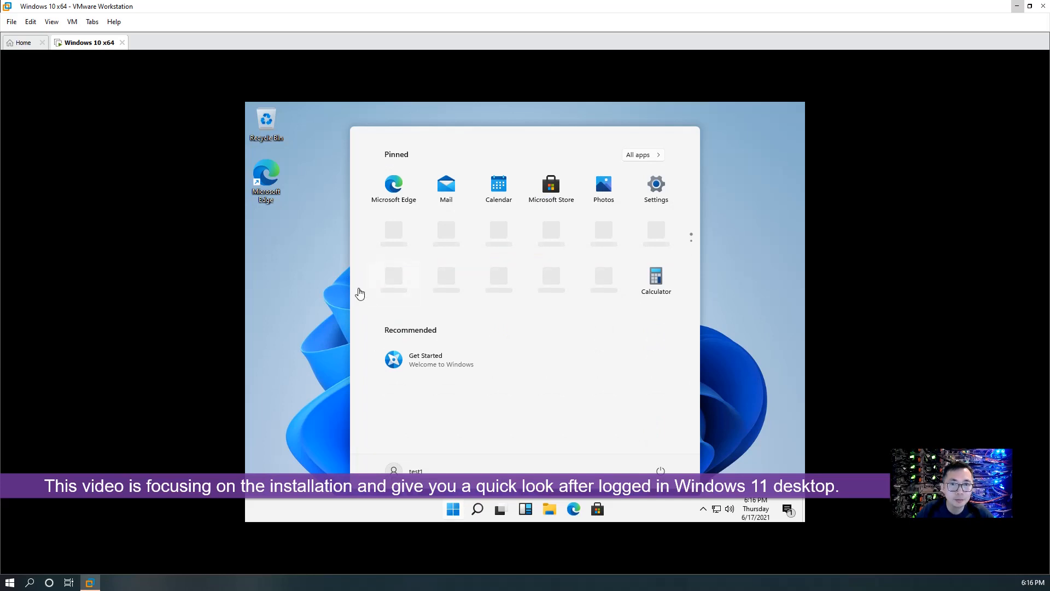
{"action": "left_click", "coordinate": [337, 292]}
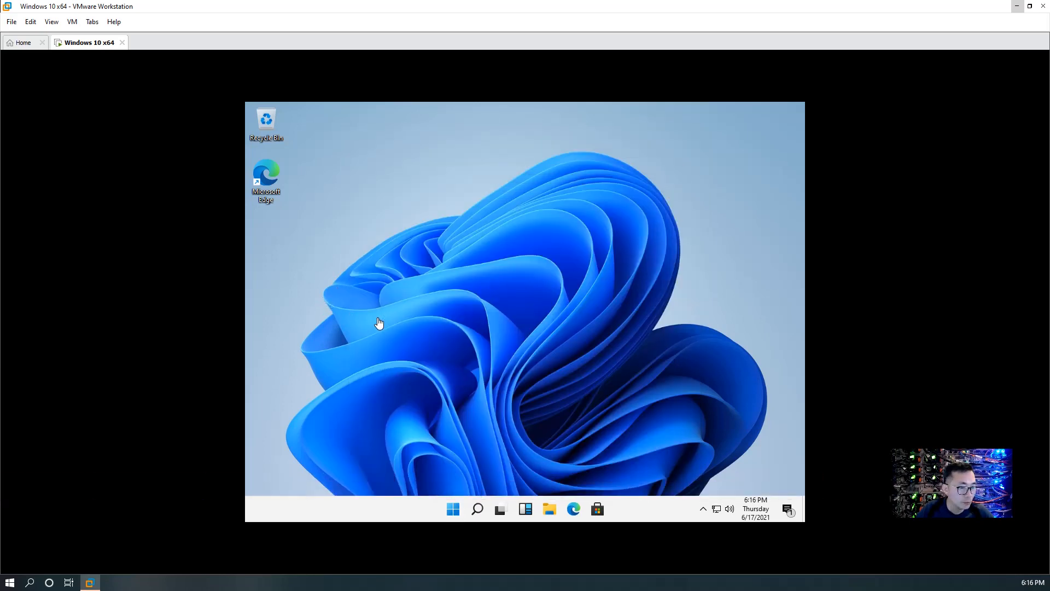
{"action": "left_click", "coordinate": [72, 22]}
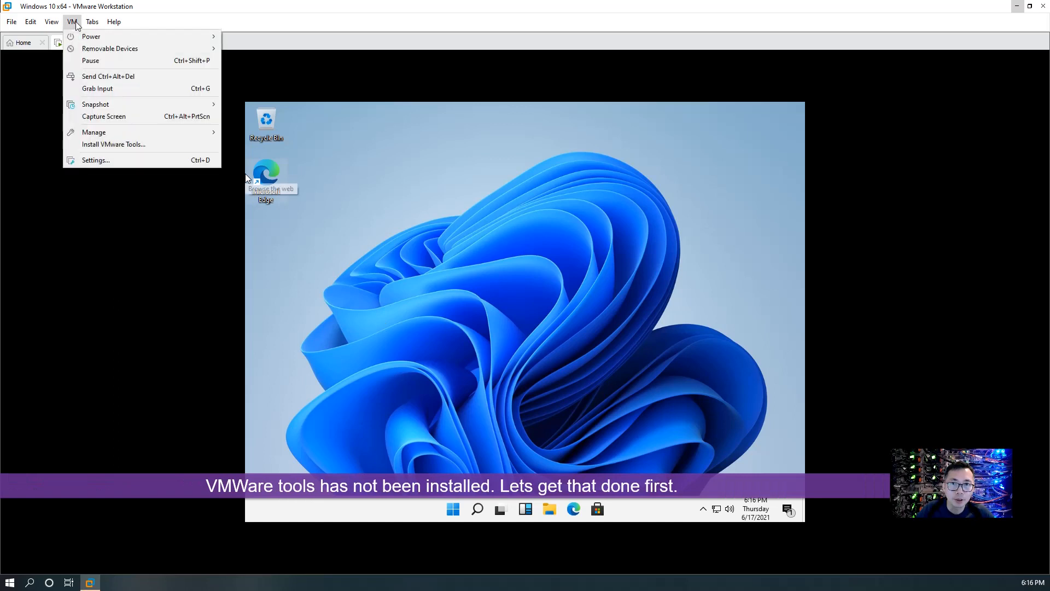
{"action": "left_click", "coordinate": [151, 145]}
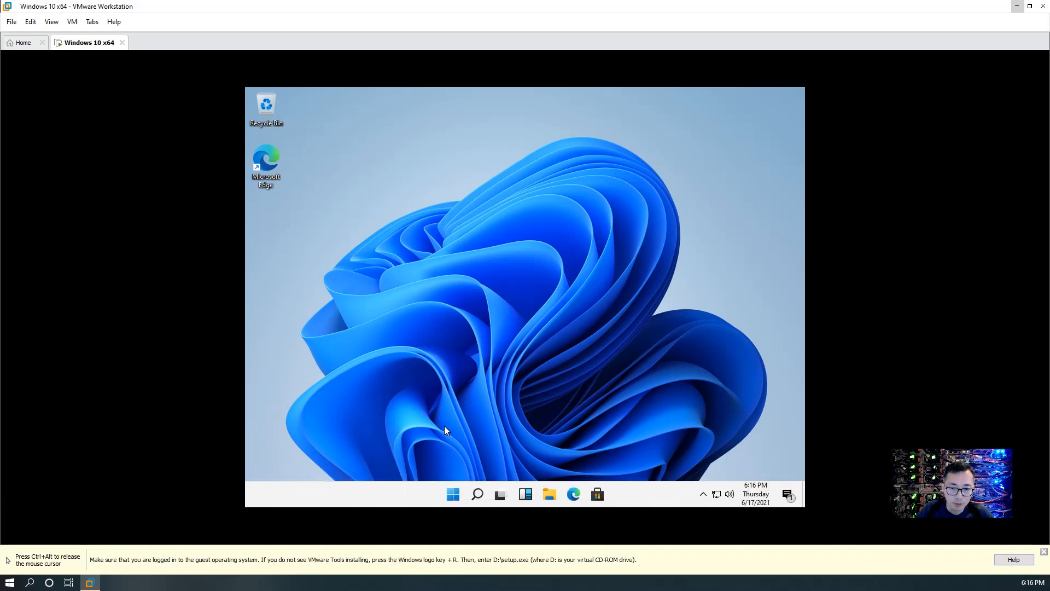
Run the VMware Tools setup from the disc's AutoPlay prompt, approving the UAC request
{"action": "key", "text": "ctrl+alt"}
{"action": "left_click", "coordinate": [574, 478]}
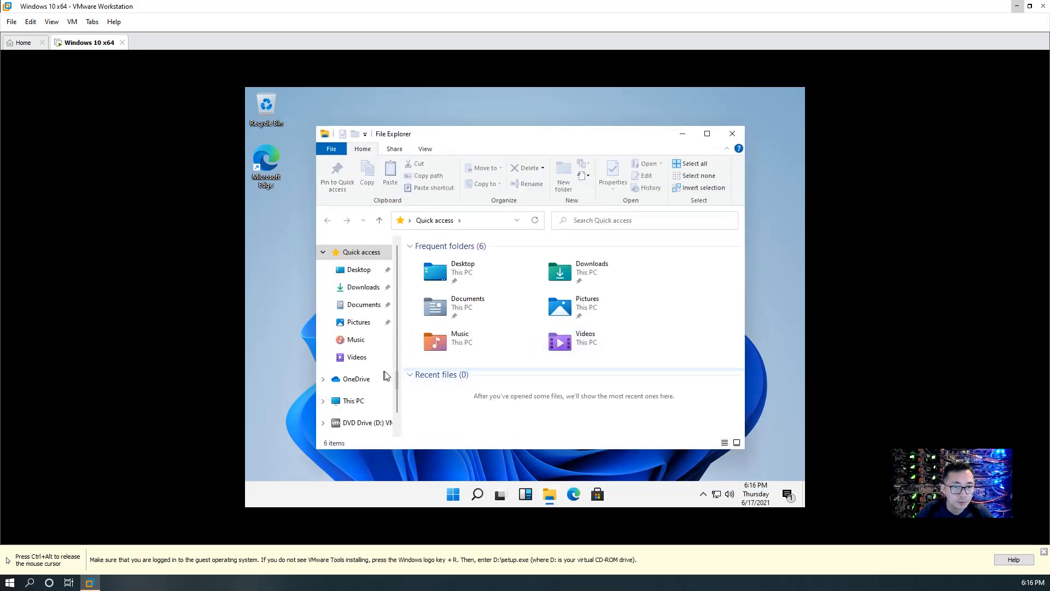
{"action": "left_click", "coordinate": [660, 457]}
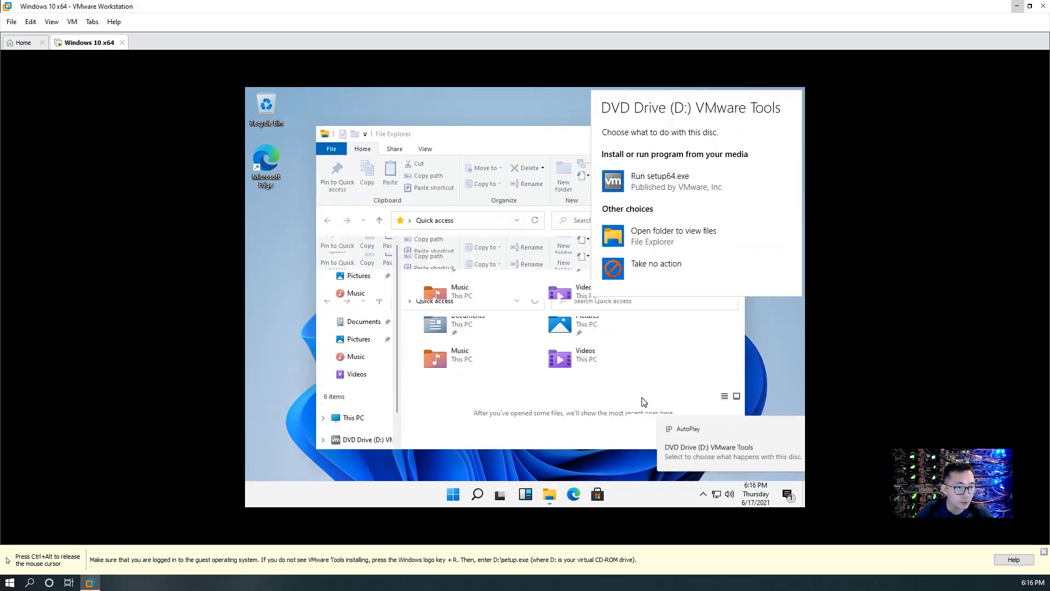
{"action": "left_click", "coordinate": [675, 189]}
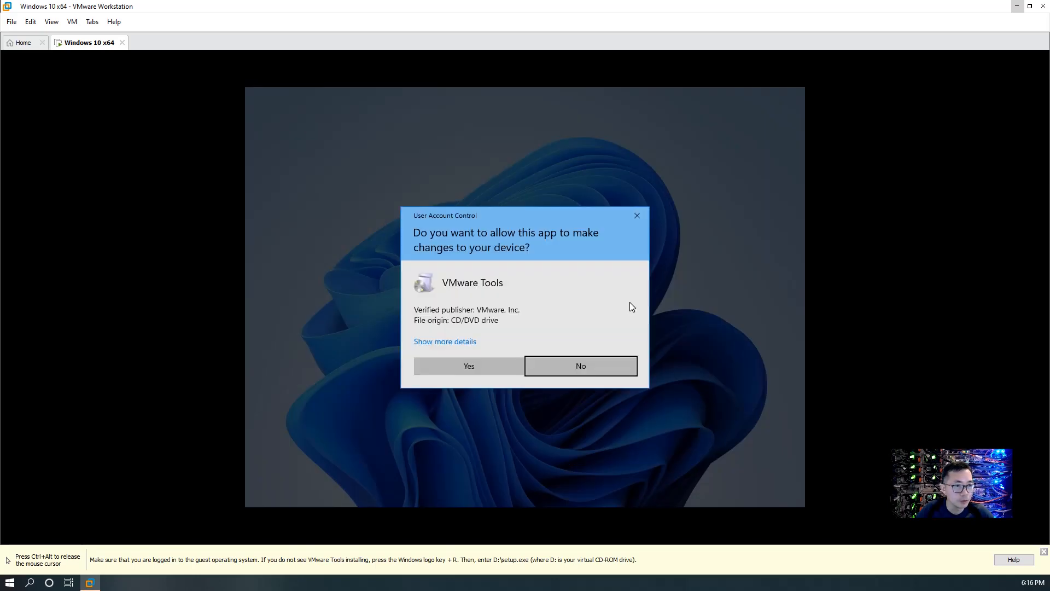
{"action": "left_click", "coordinate": [484, 367]}
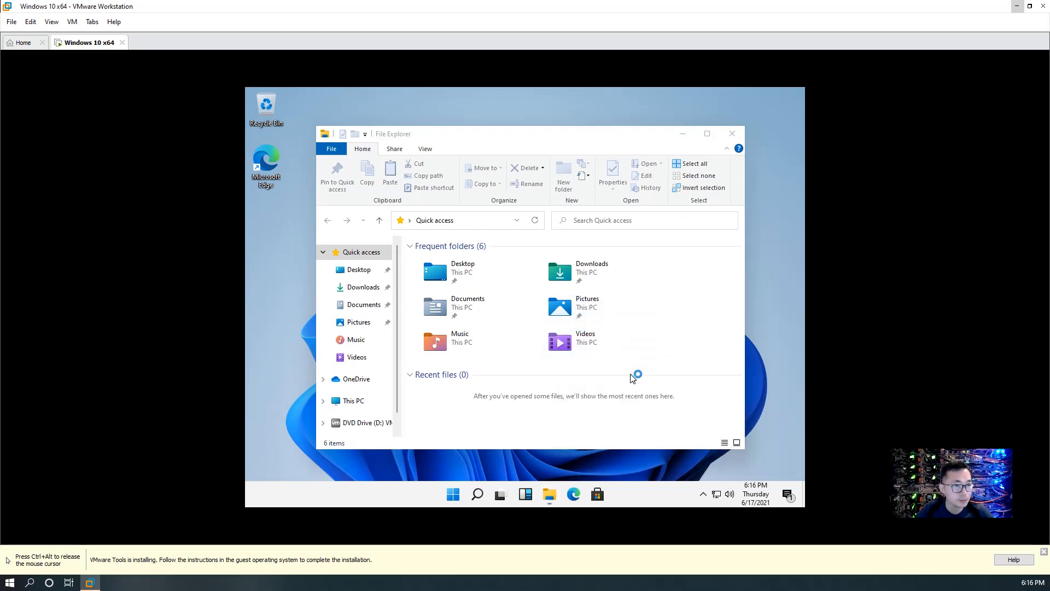
{"action": "left_click", "coordinate": [683, 134]}
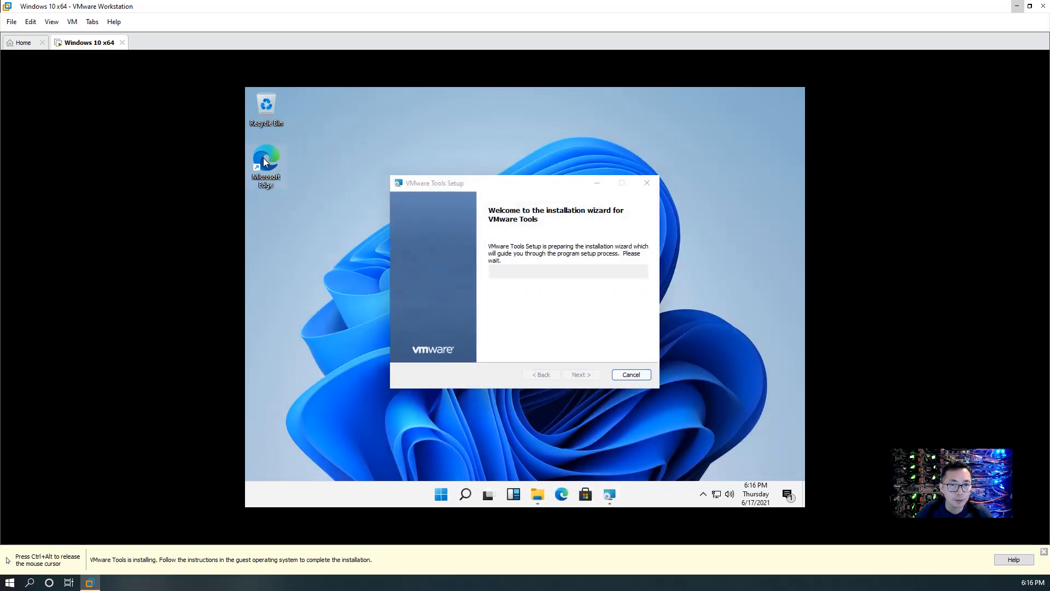
Step through the wizard with the Typical setup type and install VMware Tools
{"action": "left_click", "coordinate": [582, 376]}
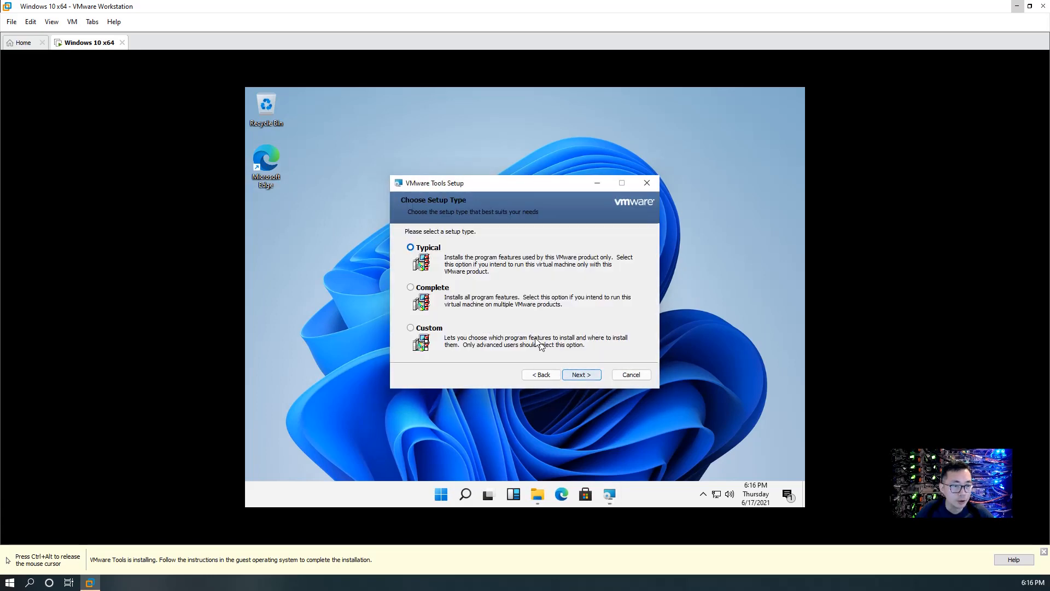
{"action": "left_click", "coordinate": [579, 376]}
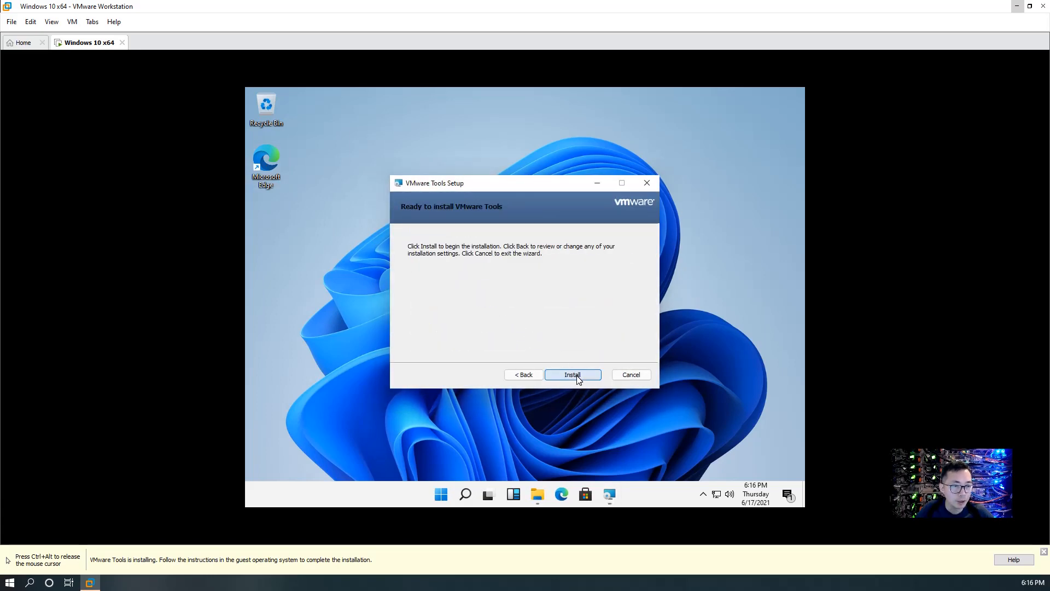
{"action": "left_click", "coordinate": [561, 373]}
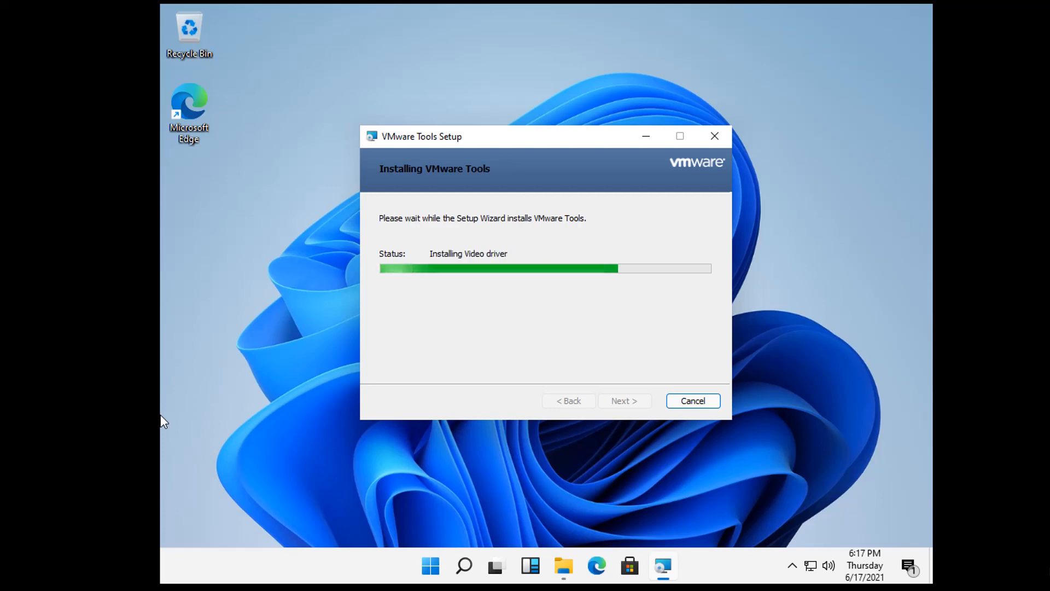
{"action": "left_click", "coordinate": [440, 564]}
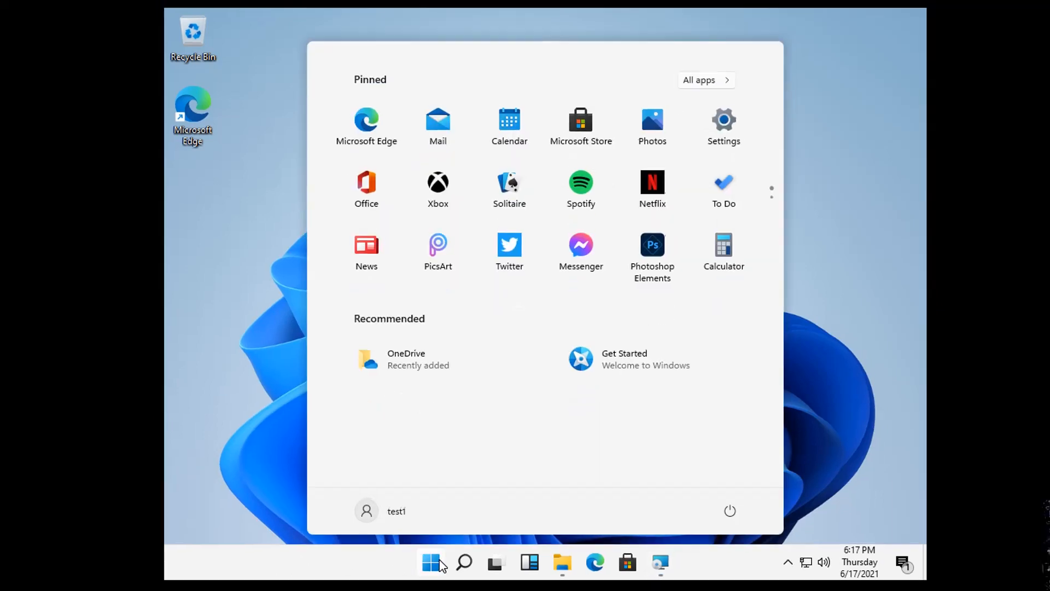
{"action": "left_click", "coordinate": [440, 565]}
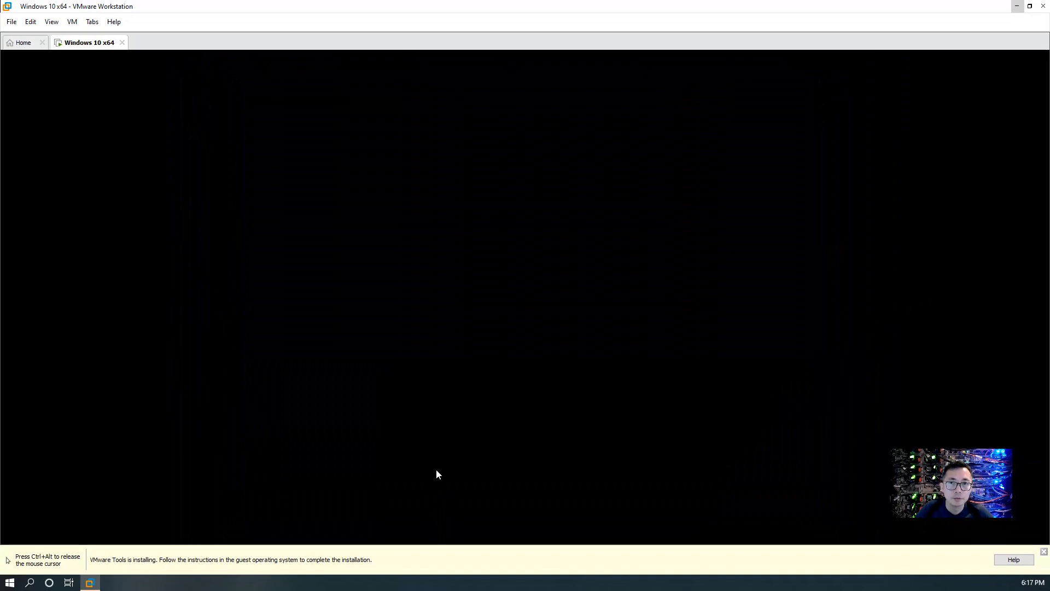
{"action": "key", "text": "ctrl+alt"}
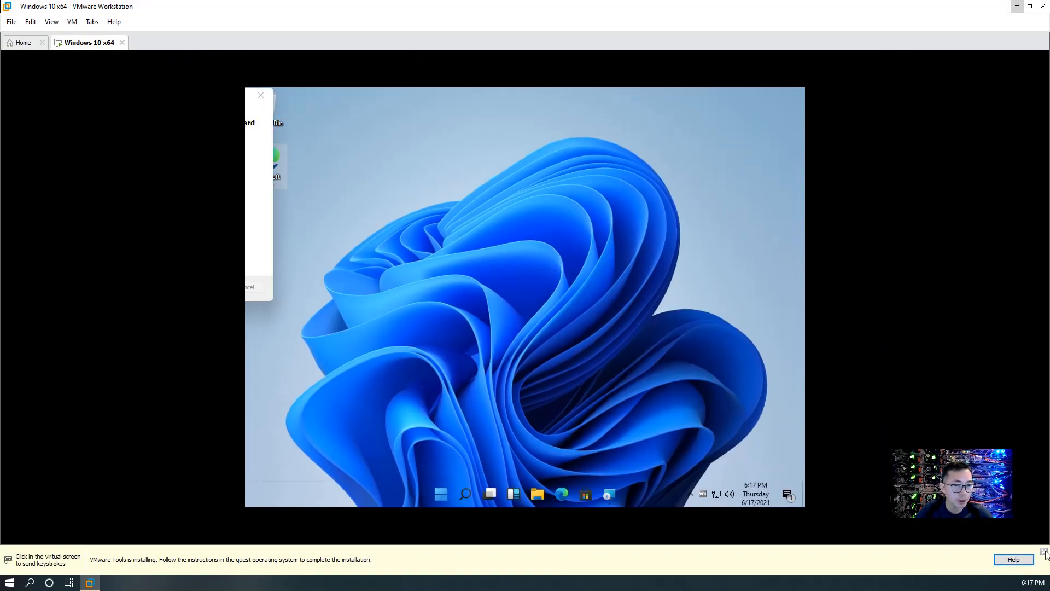
{"action": "left_click", "coordinate": [609, 494]}
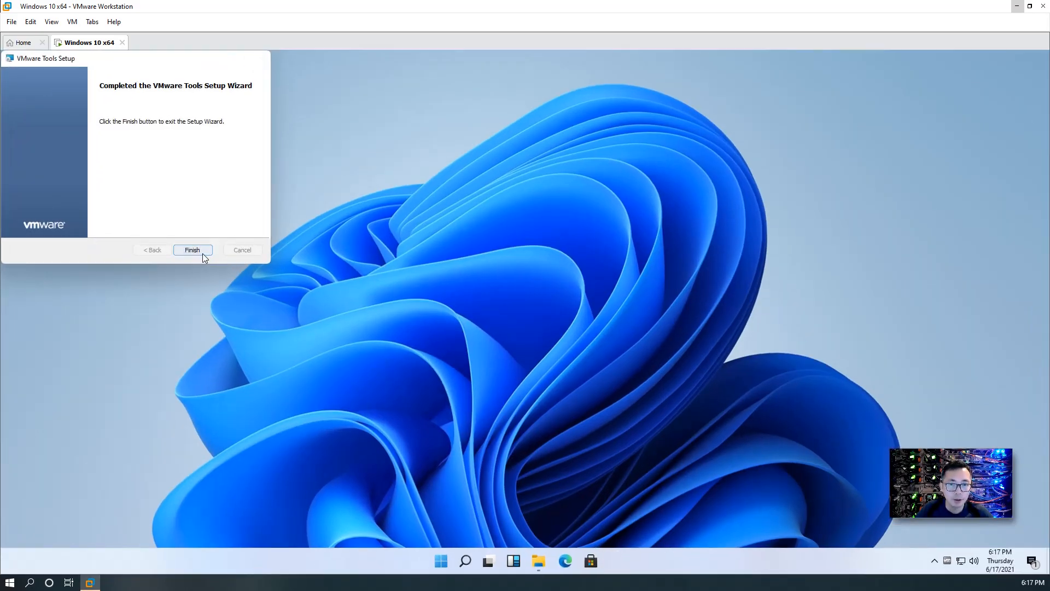
Finish VMware Tools setup without restarting and switch the VM to full screen
{"action": "left_click", "coordinate": [202, 251]}
{"action": "left_click", "coordinate": [569, 330]}
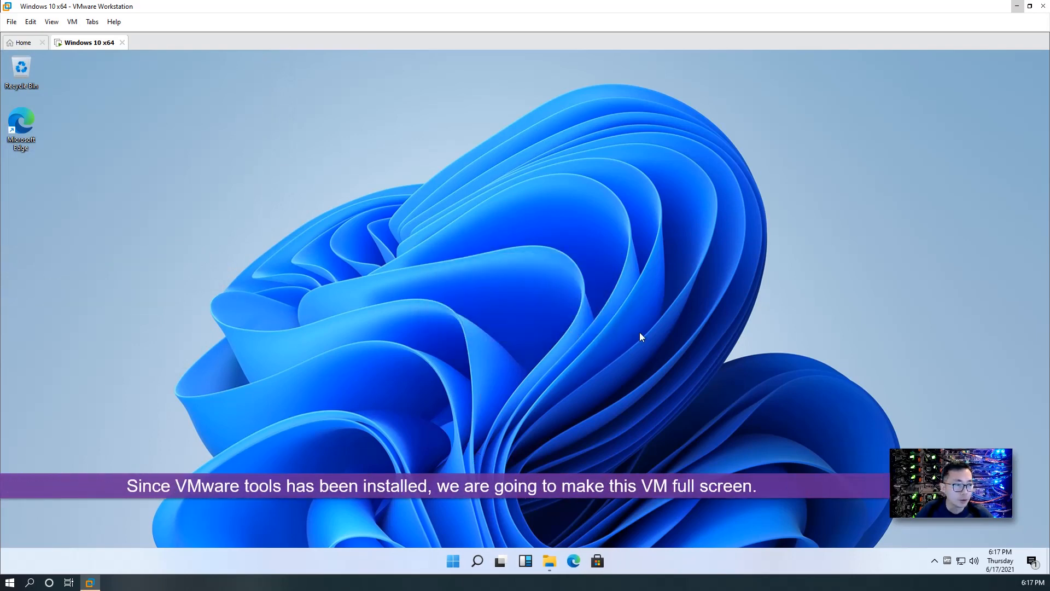
{"action": "left_click", "coordinate": [71, 22]}
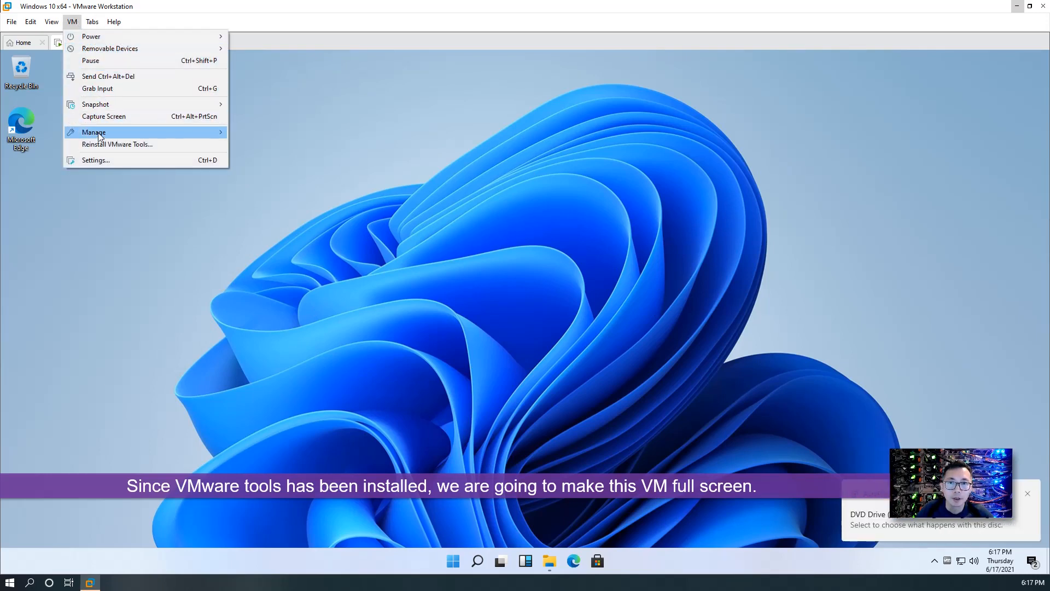
{"action": "left_click", "coordinate": [75, 36]}
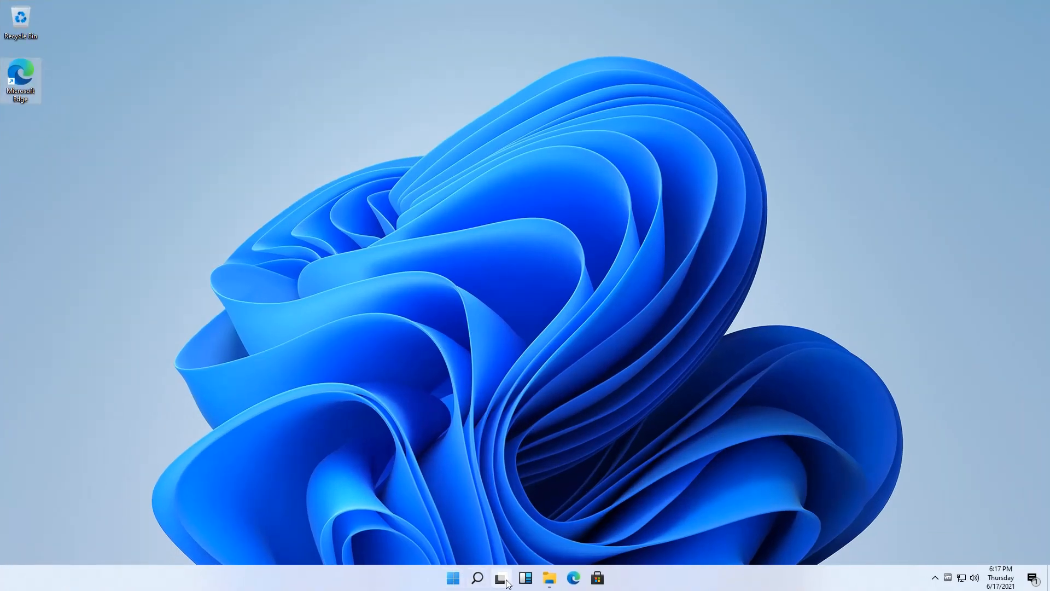
Browse the Start menu's All apps list, then open Settings from Windows search
{"action": "left_click", "coordinate": [453, 577]}
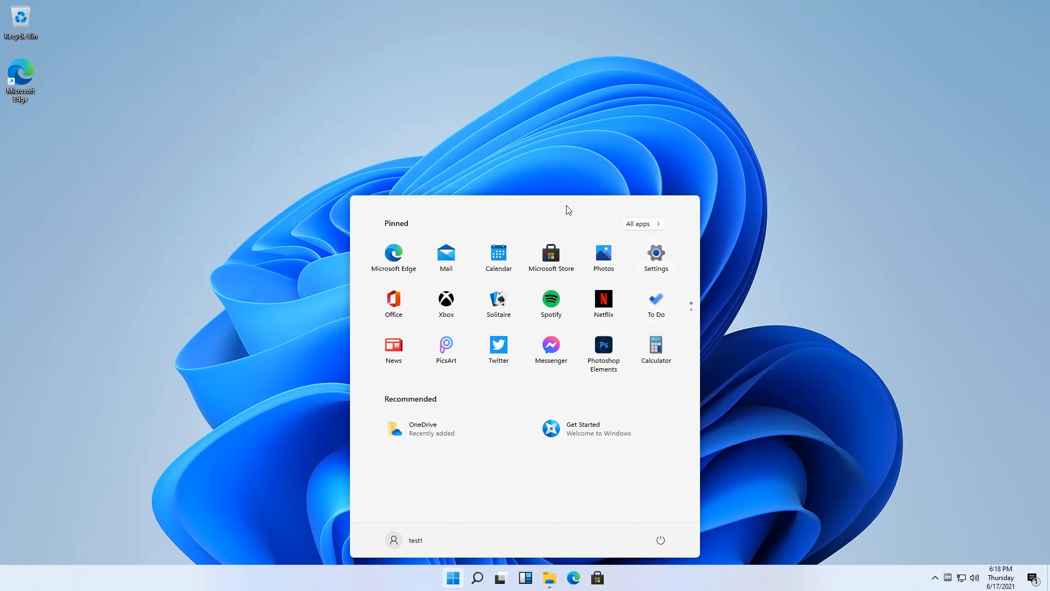
{"action": "left_click", "coordinate": [640, 224]}
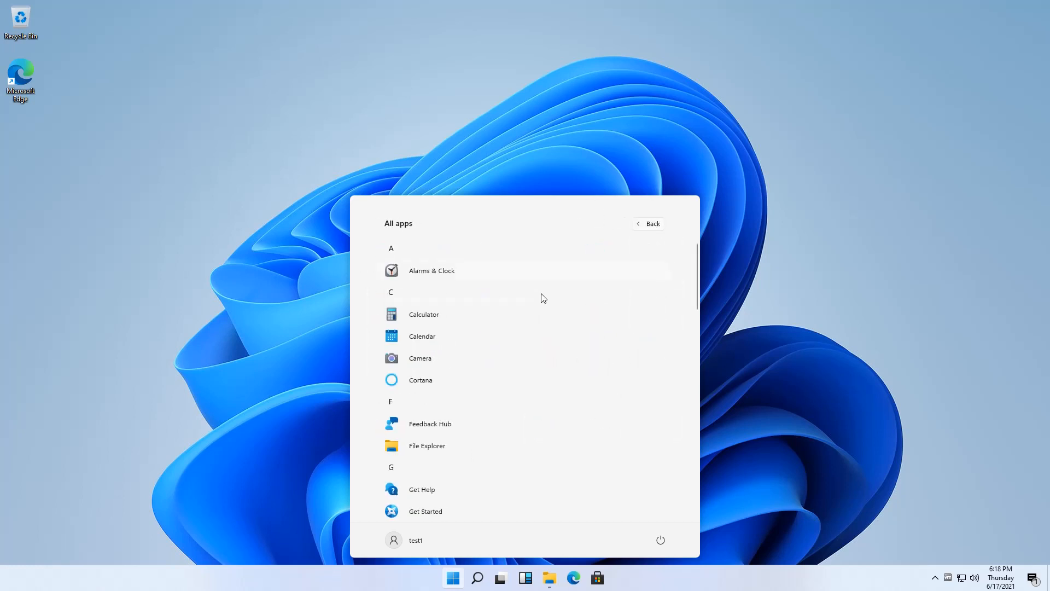
{"action": "scroll", "coordinate": [560, 321], "scroll_direction": "down", "scroll_amount": 10}
{"action": "scroll", "coordinate": [560, 321], "scroll_direction": "down", "scroll_amount": 1}
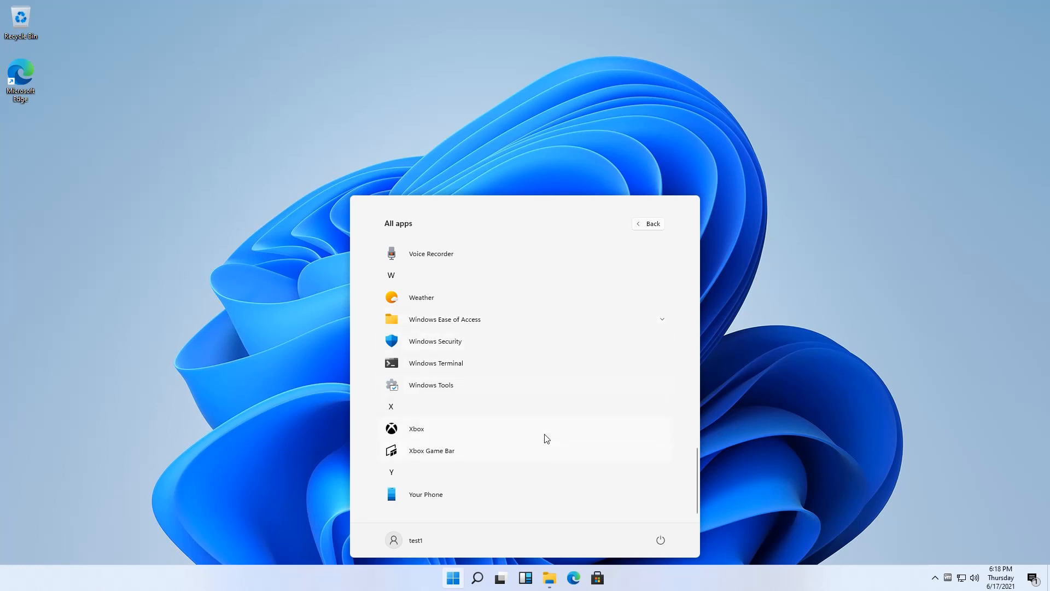
{"action": "left_click", "coordinate": [453, 579]}
{"action": "left_click", "coordinate": [477, 578]}
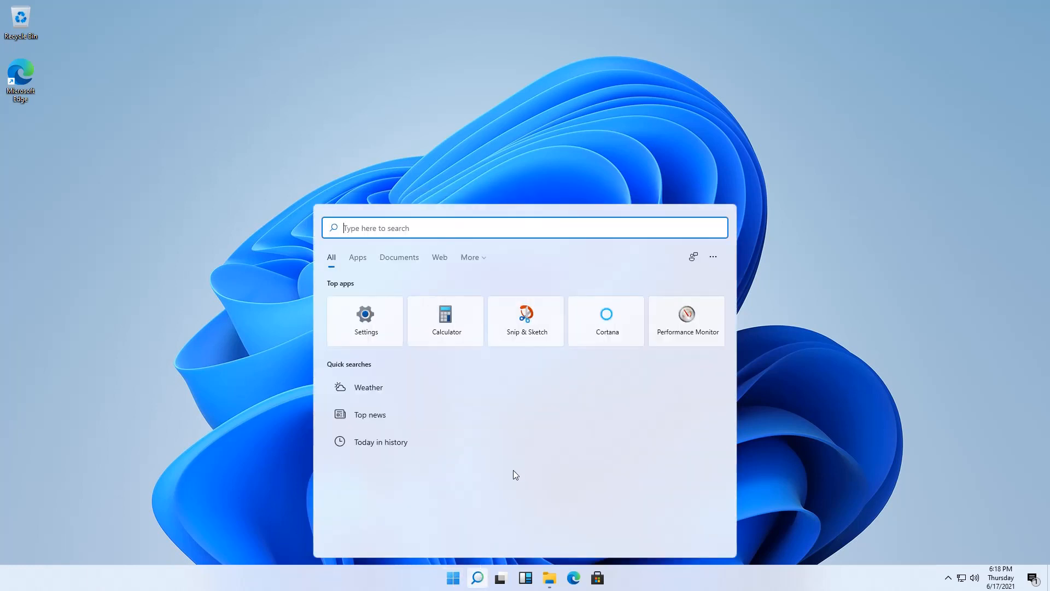
{"action": "left_click", "coordinate": [365, 316]}
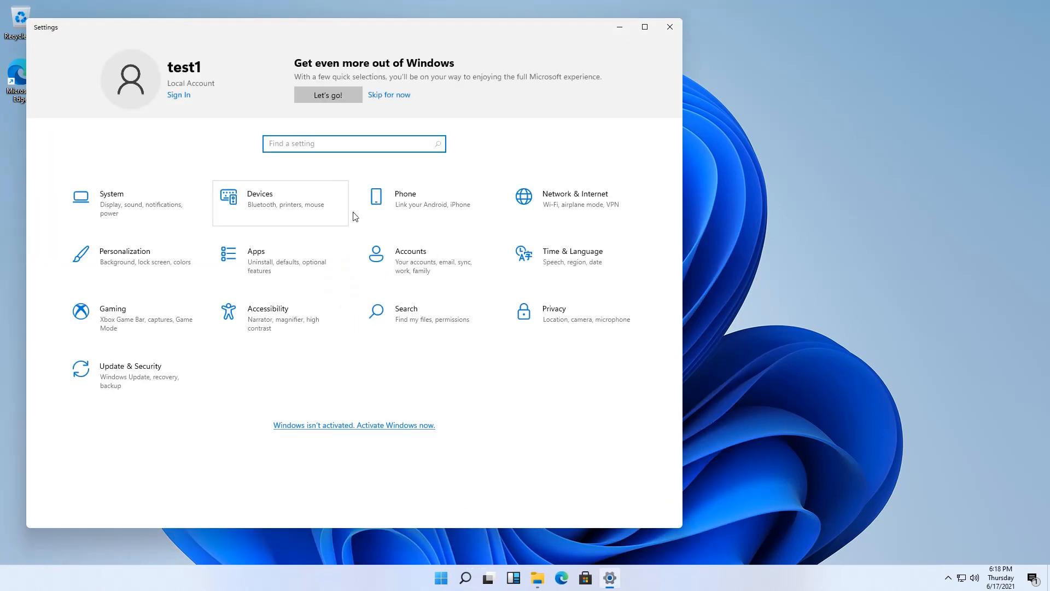
Open Control Panel by searching 'control' and move it aside to reveal Settings
{"action": "left_click", "coordinate": [465, 577]}
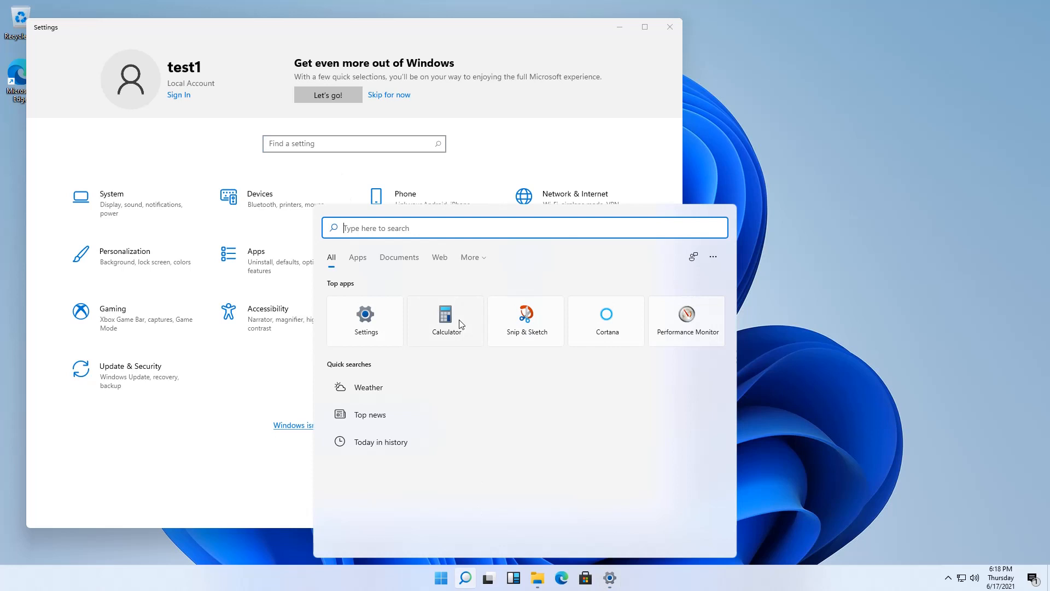
{"action": "type", "text": "control"}
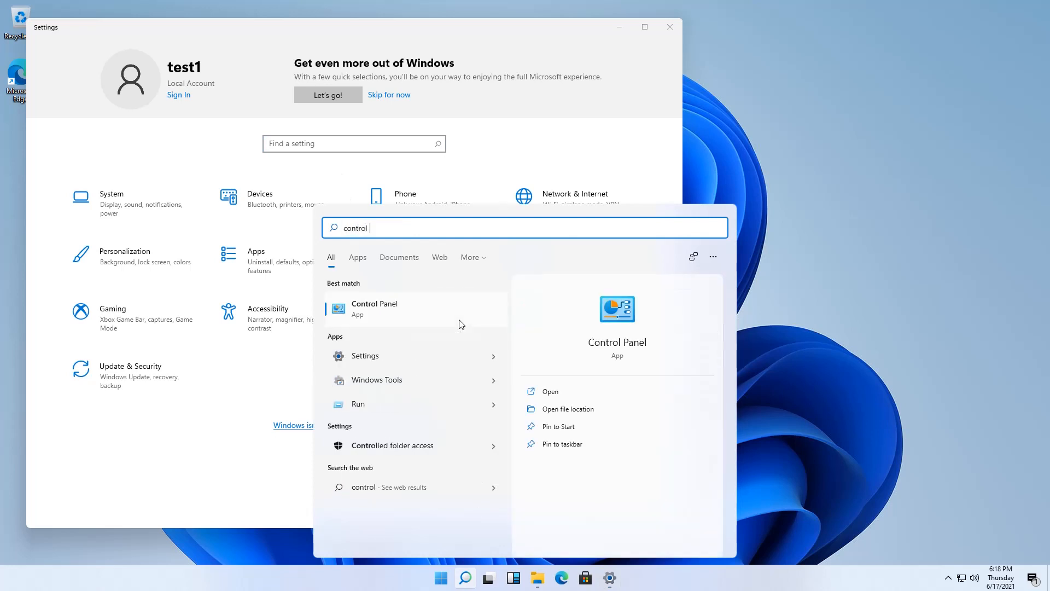
{"action": "left_click", "coordinate": [403, 305]}
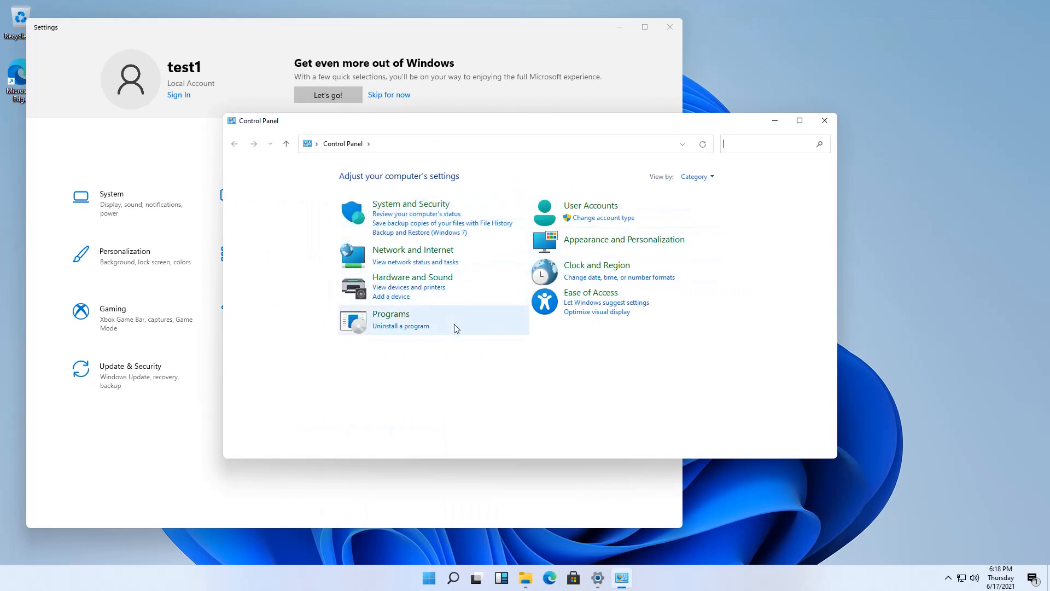
{"action": "left_click_drag", "start_coordinate": [526, 123], "coordinate": [750, 201]}
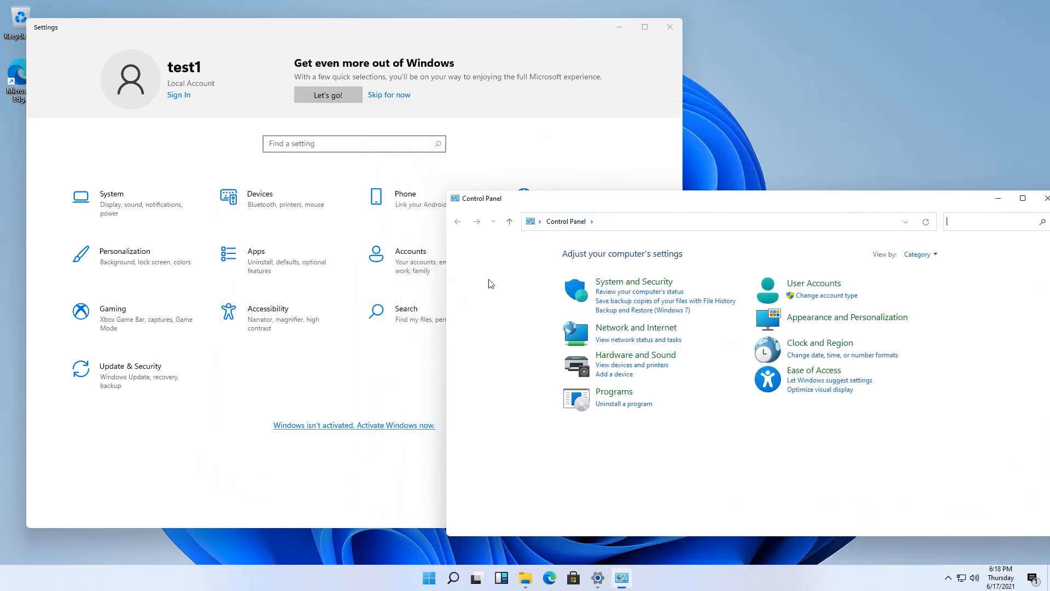
View the System About page's device specifications and Version, then minimize Settings
{"action": "left_click", "coordinate": [117, 200]}
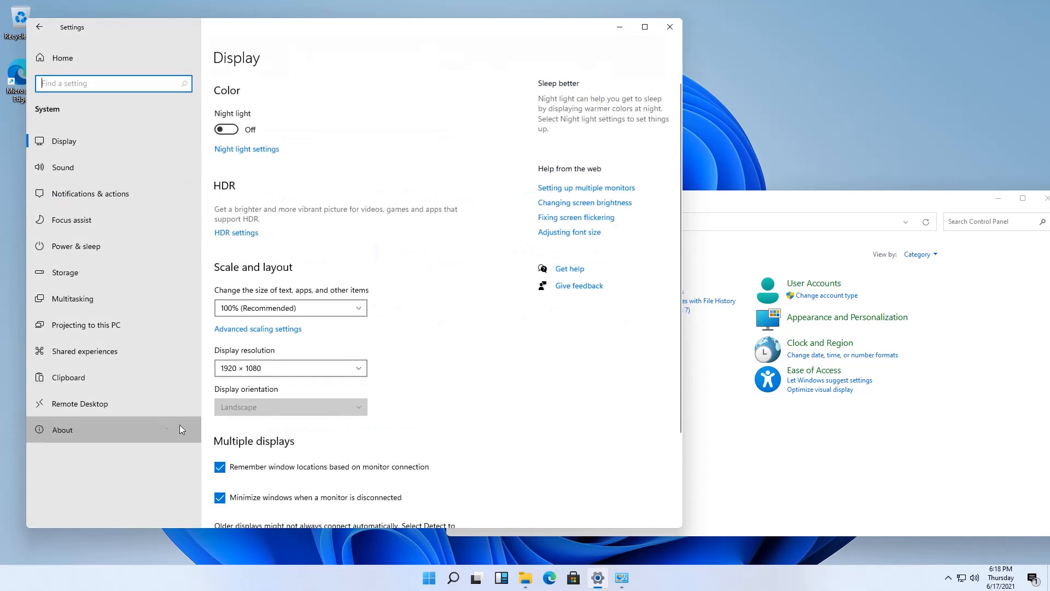
{"action": "left_click", "coordinate": [179, 428]}
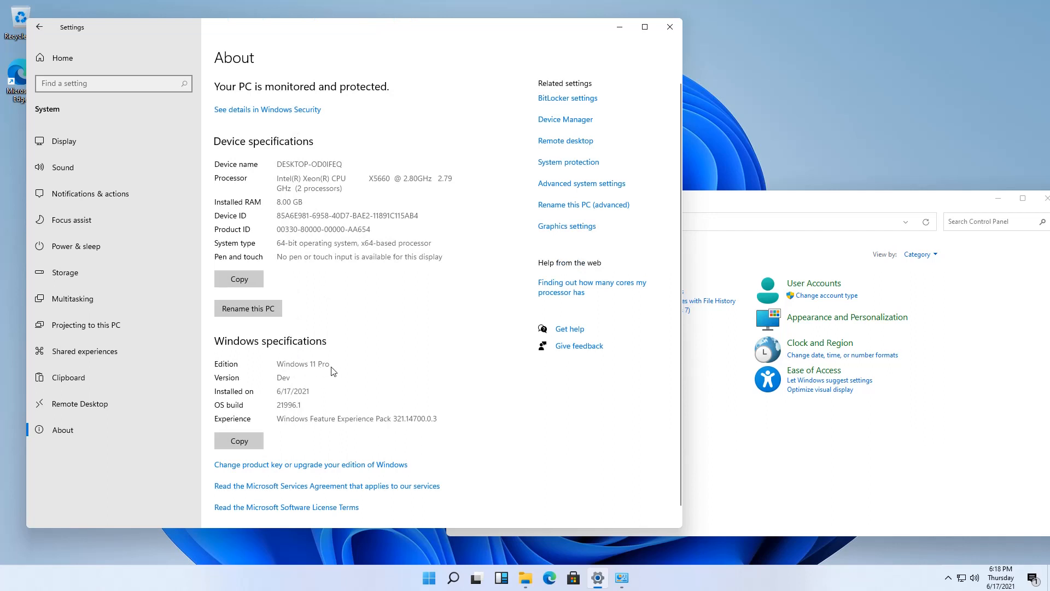
{"action": "left_click_drag", "start_coordinate": [275, 379], "coordinate": [298, 381]}
{"action": "left_click", "coordinate": [284, 395]}
{"action": "left_click", "coordinate": [292, 392]}
{"action": "scroll", "coordinate": [360, 435], "scroll_direction": "down", "scroll_amount": 1}
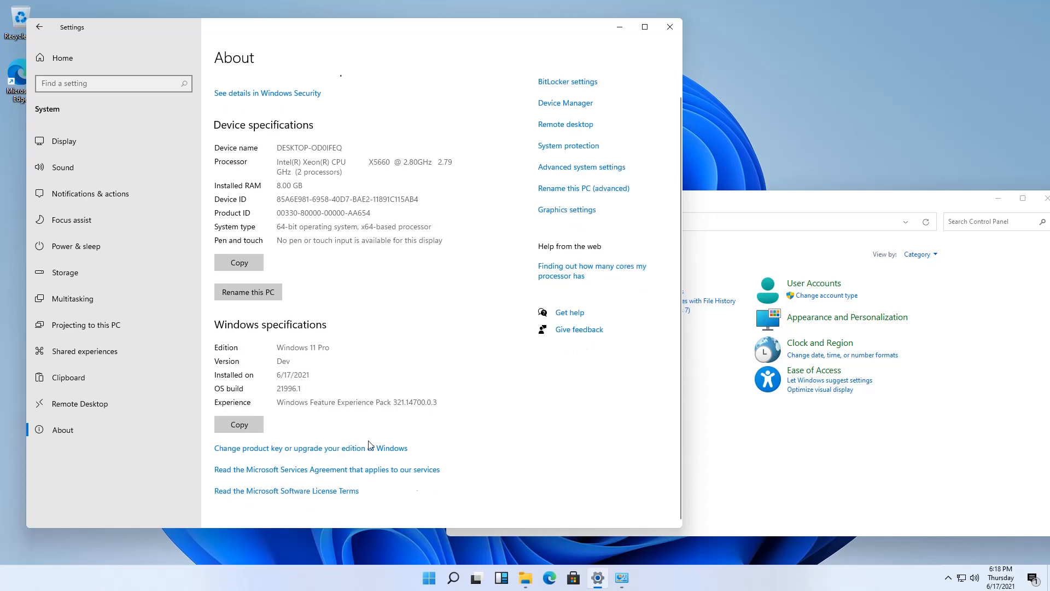
{"action": "left_click", "coordinate": [619, 27]}
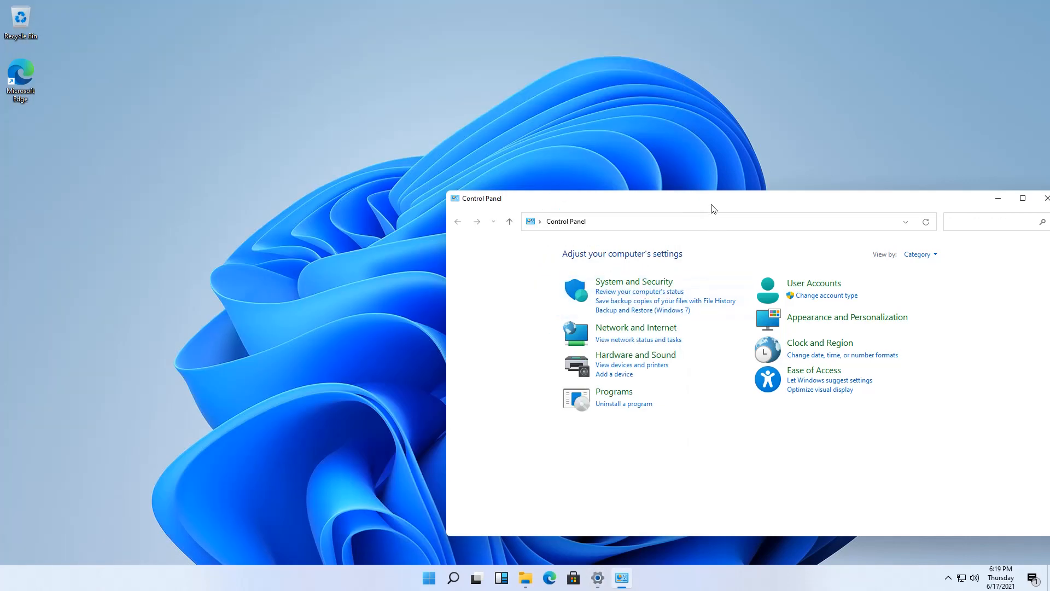
Centre Control Panel, glance at Widgets and File Explorer, then launch Edge from the desktop
{"action": "left_click_drag", "start_coordinate": [711, 205], "coordinate": [437, 88]}
{"action": "left_click", "coordinate": [501, 577]}
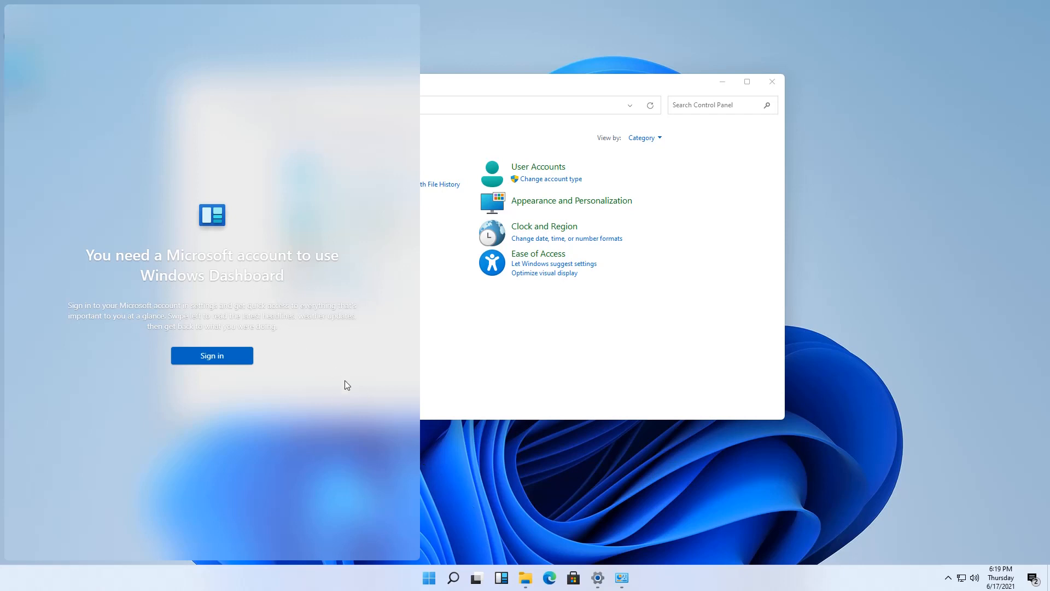
{"action": "left_click", "coordinate": [524, 579]}
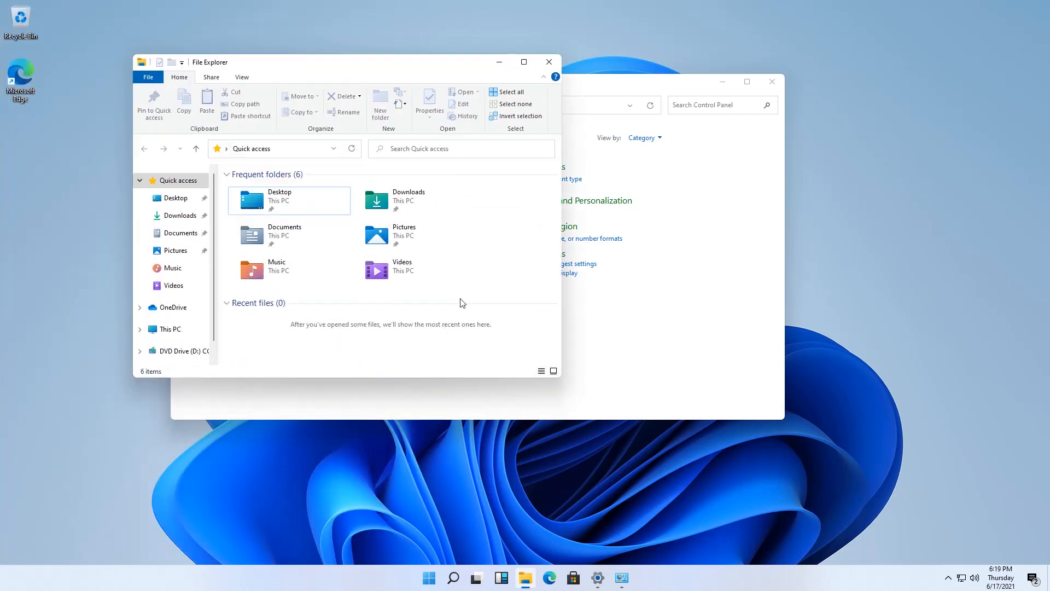
{"action": "left_click", "coordinate": [523, 63]}
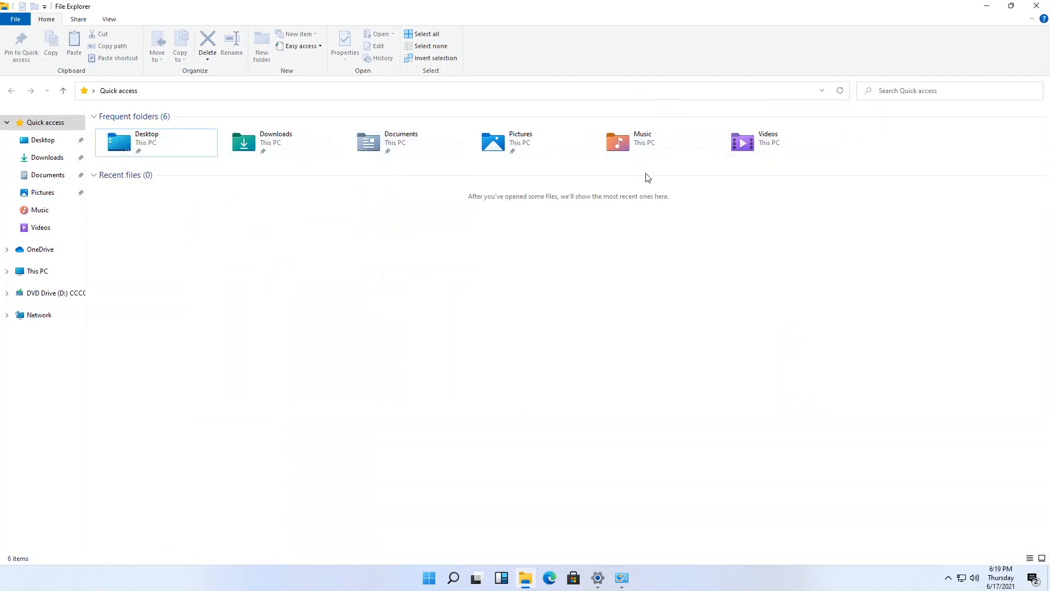
{"action": "left_click", "coordinate": [989, 7]}
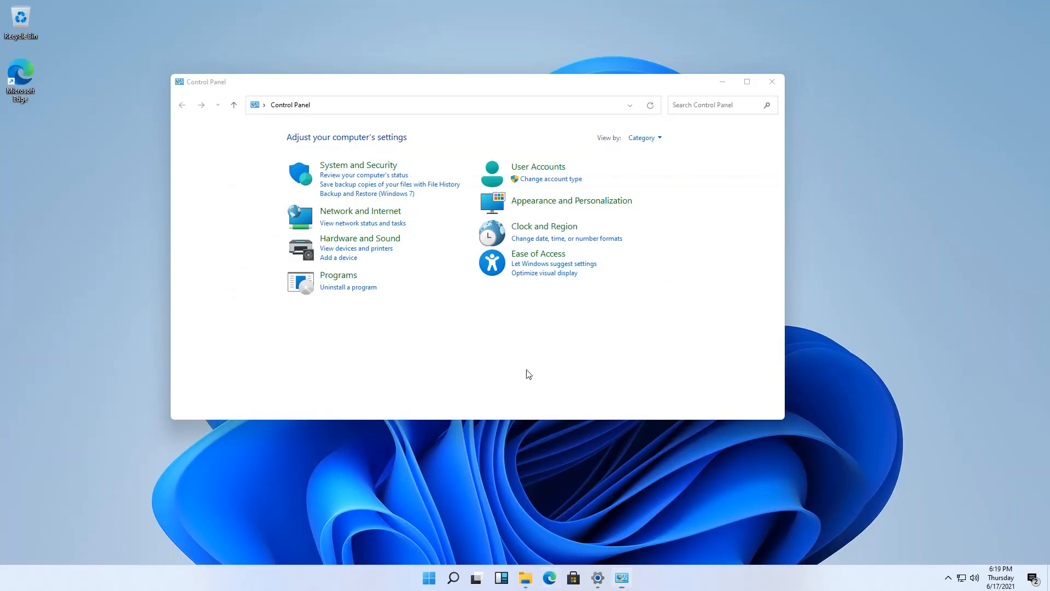
{"action": "double_click", "coordinate": [34, 94]}
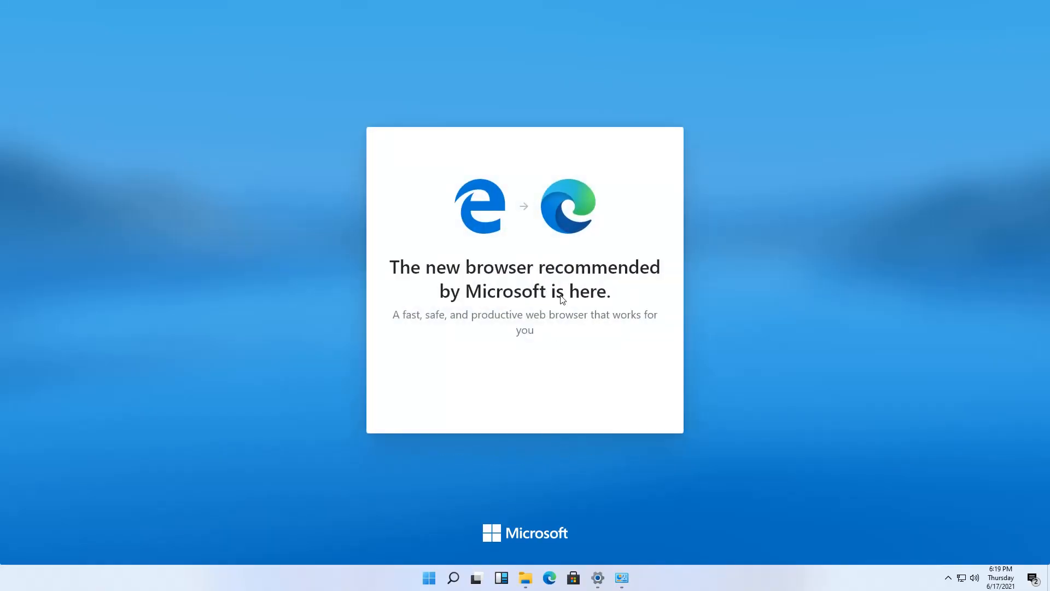
Select and deselect the Edge welcome heading, then cycle Settings, Control Panel and Edge forward
{"action": "left_click_drag", "start_coordinate": [407, 276], "coordinate": [663, 289]}
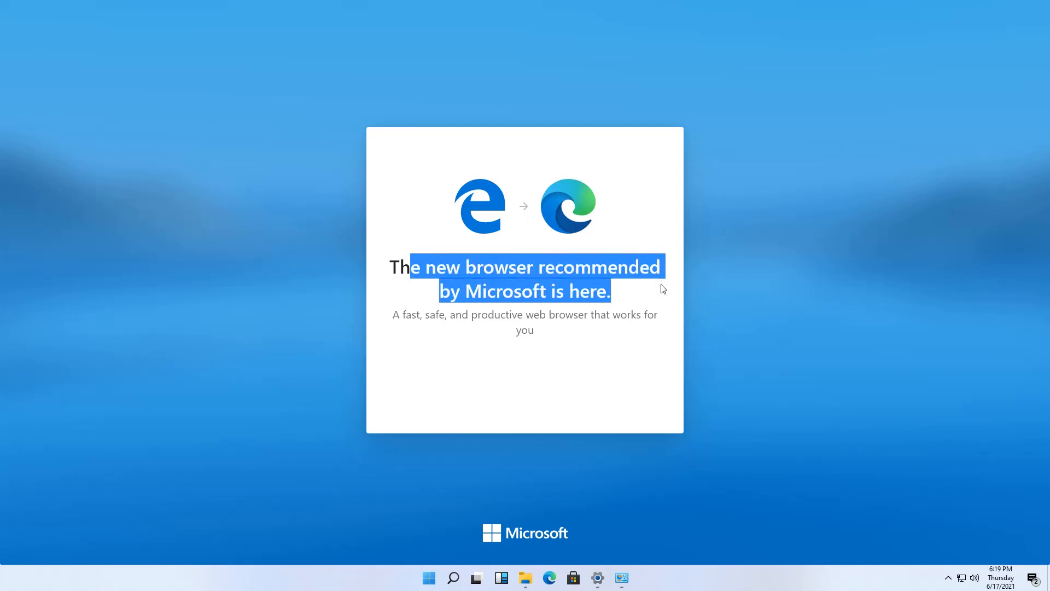
{"action": "left_click", "coordinate": [633, 294]}
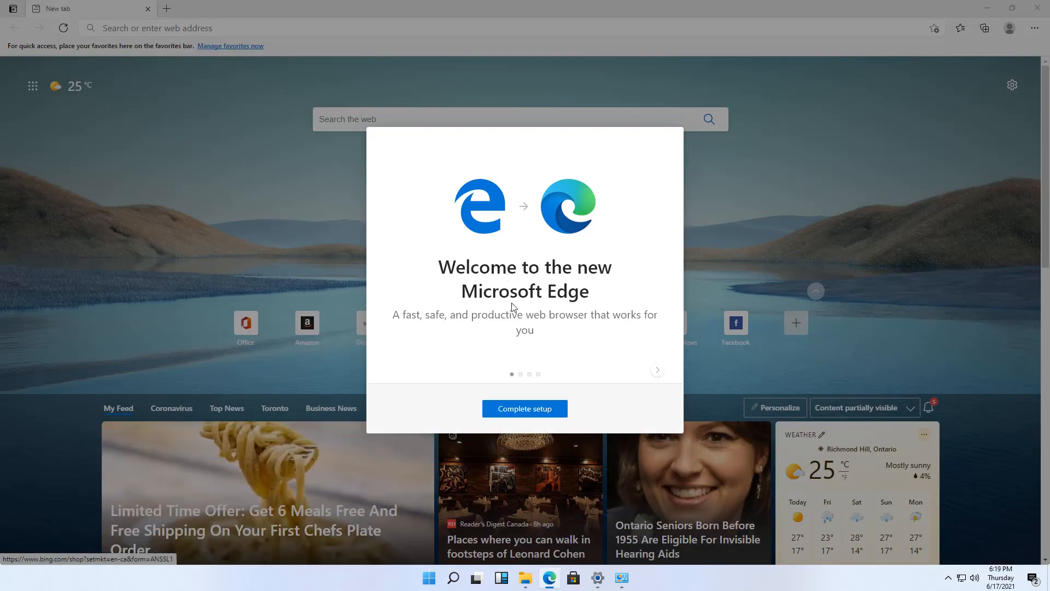
{"action": "left_click", "coordinate": [598, 578]}
{"action": "left_click", "coordinate": [622, 578]}
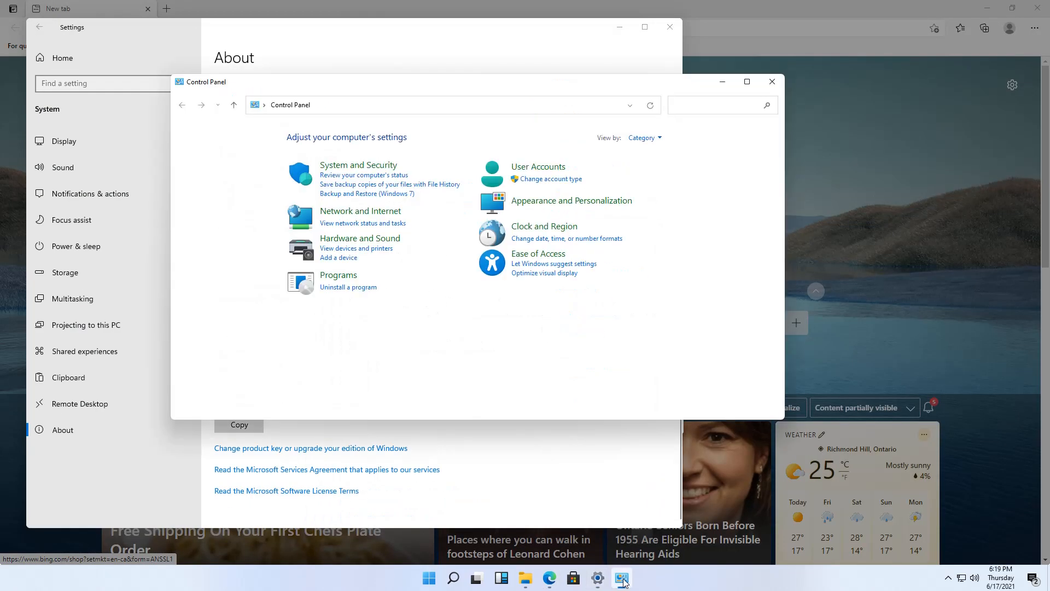
{"action": "left_click", "coordinate": [932, 447]}
Turn on Night light from quick settings and open All settings
{"action": "left_click", "coordinate": [948, 578]}
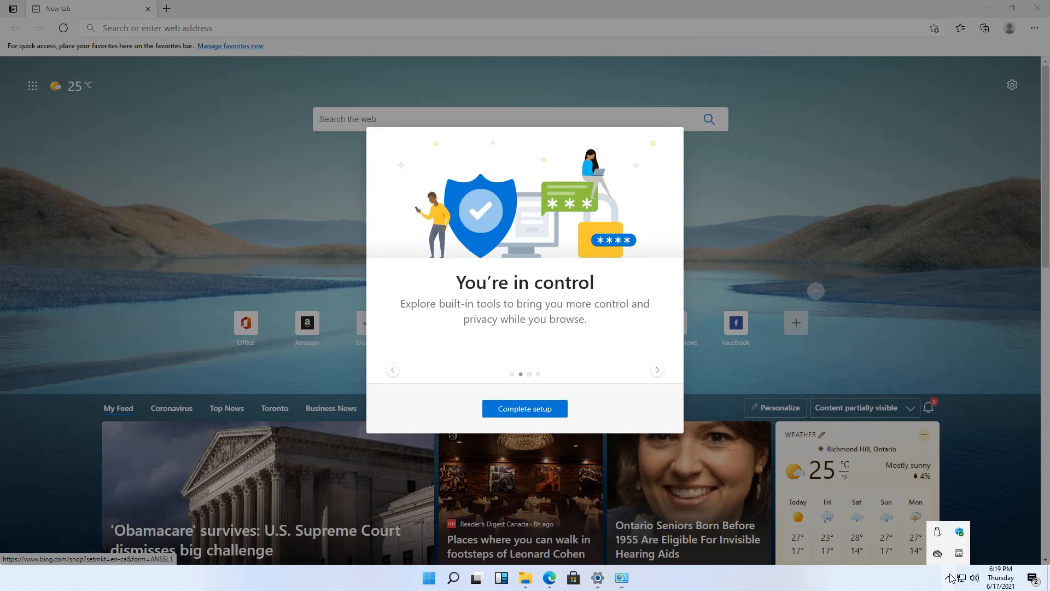
{"action": "left_click", "coordinate": [1033, 579]}
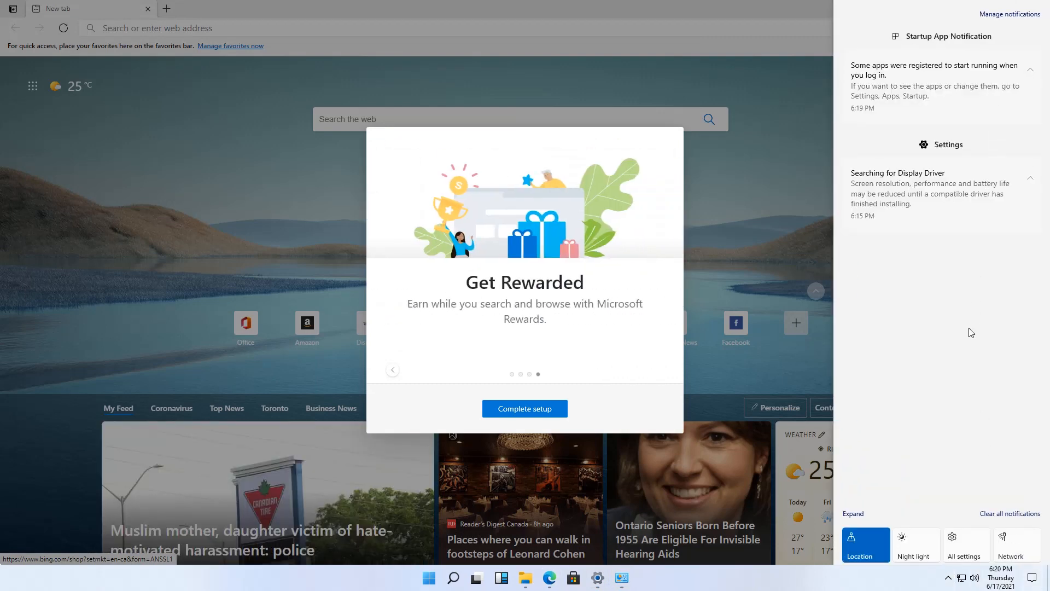
{"action": "left_click", "coordinate": [939, 545]}
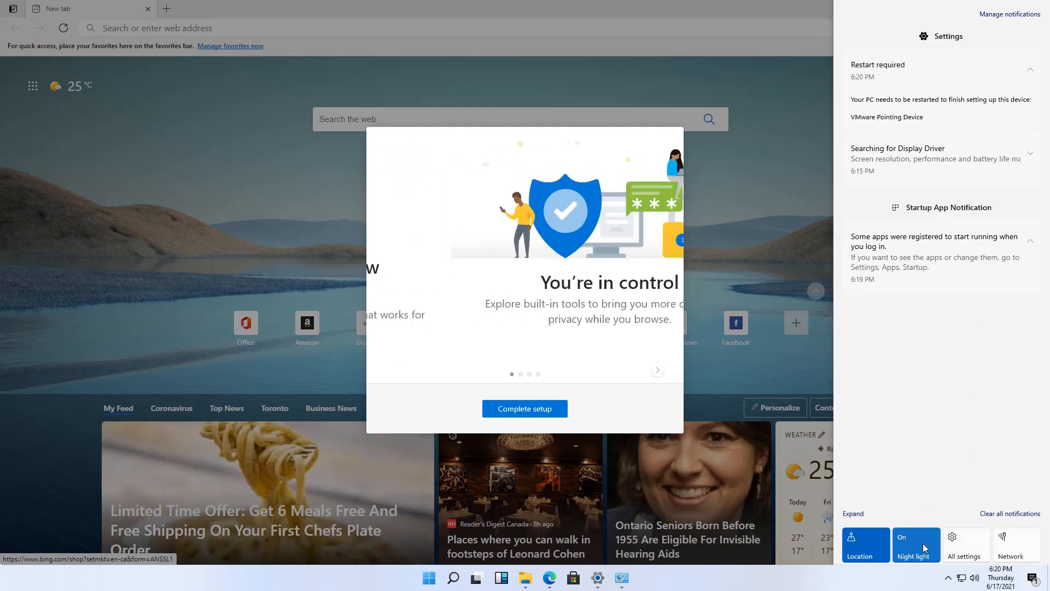
{"action": "left_click", "coordinate": [983, 553]}
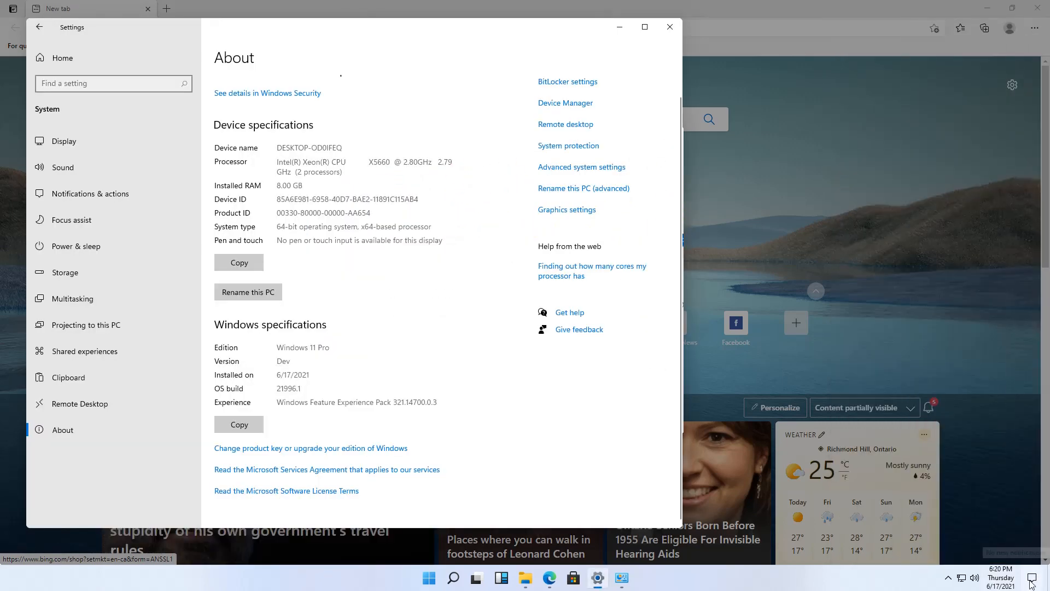
Open the Taskbar settings page from the taskbar's right-click menu
{"action": "left_click", "coordinate": [1032, 578]}
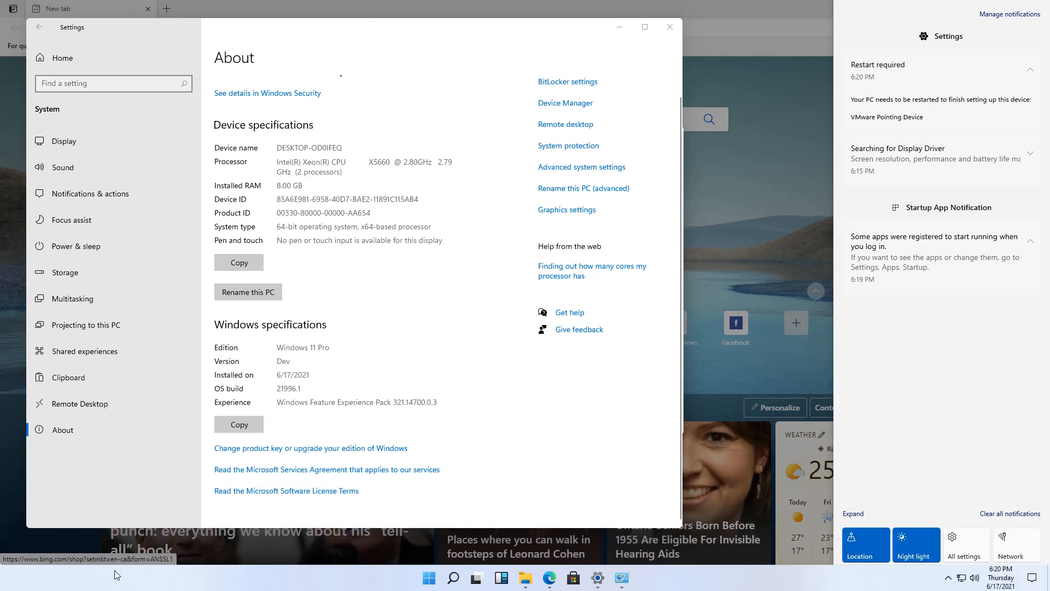
{"action": "right_click", "coordinate": [370, 572]}
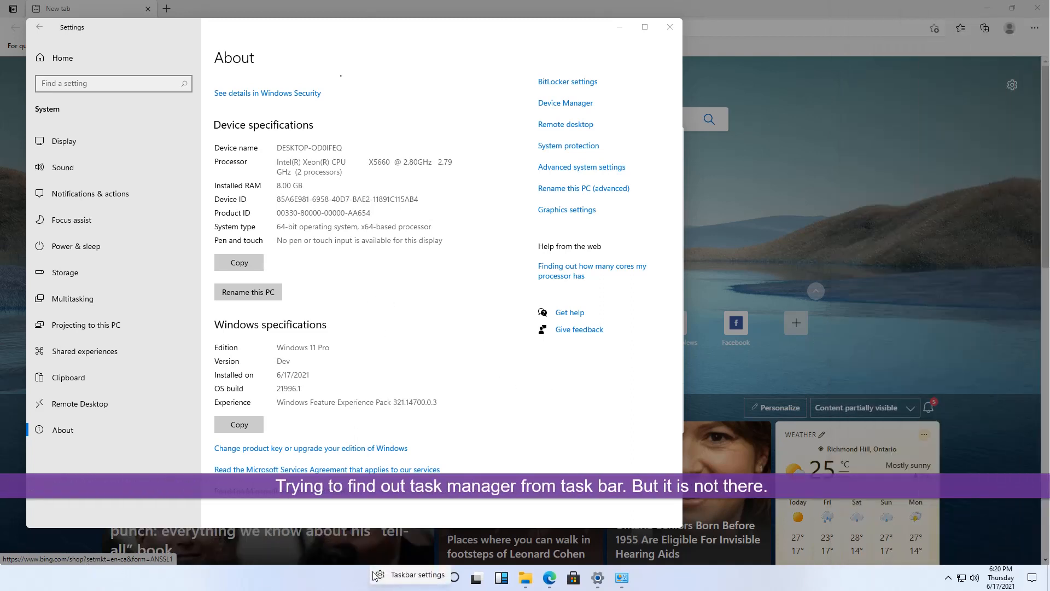
{"action": "left_click", "coordinate": [414, 577]}
{"action": "right_click", "coordinate": [679, 575]}
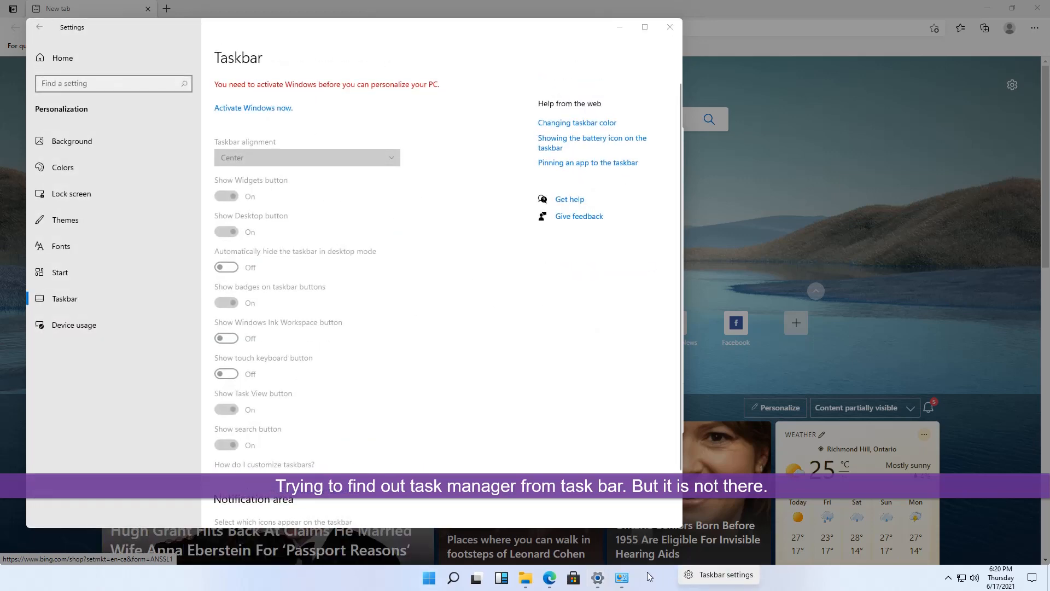
Launch Task Manager via VM > Send Ctrl+Alt+Del
{"action": "mouse_move", "coordinate": [164, 5]}
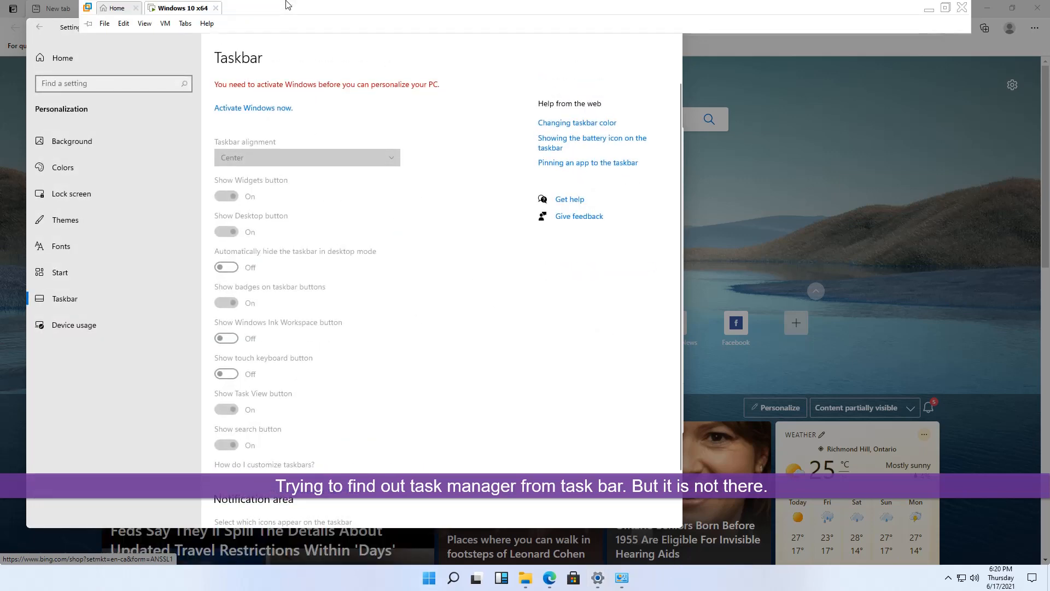
{"action": "left_click", "coordinate": [165, 24]}
{"action": "left_click", "coordinate": [198, 77]}
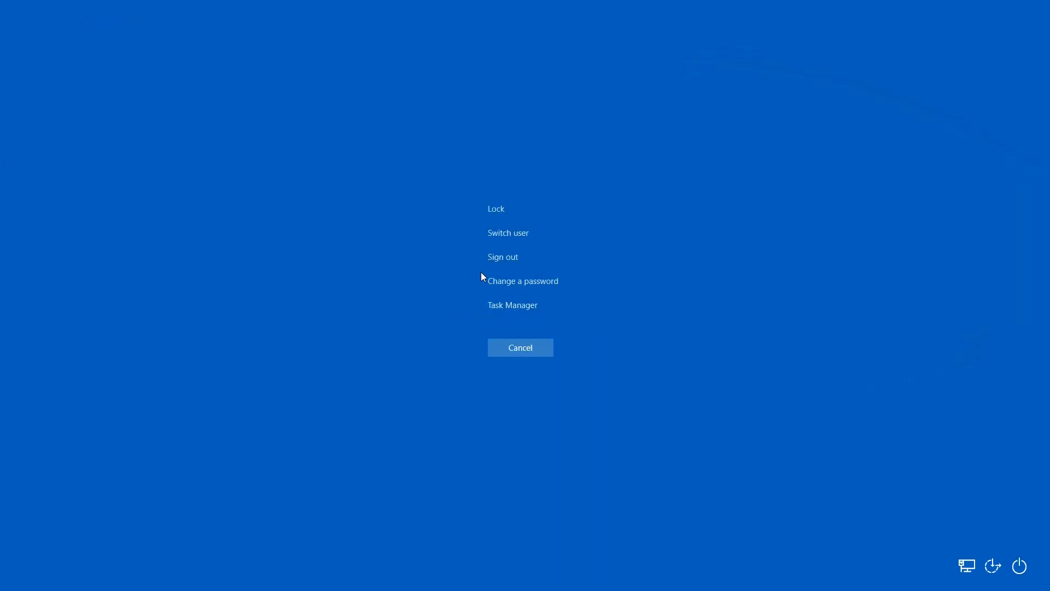
{"action": "left_click", "coordinate": [511, 307]}
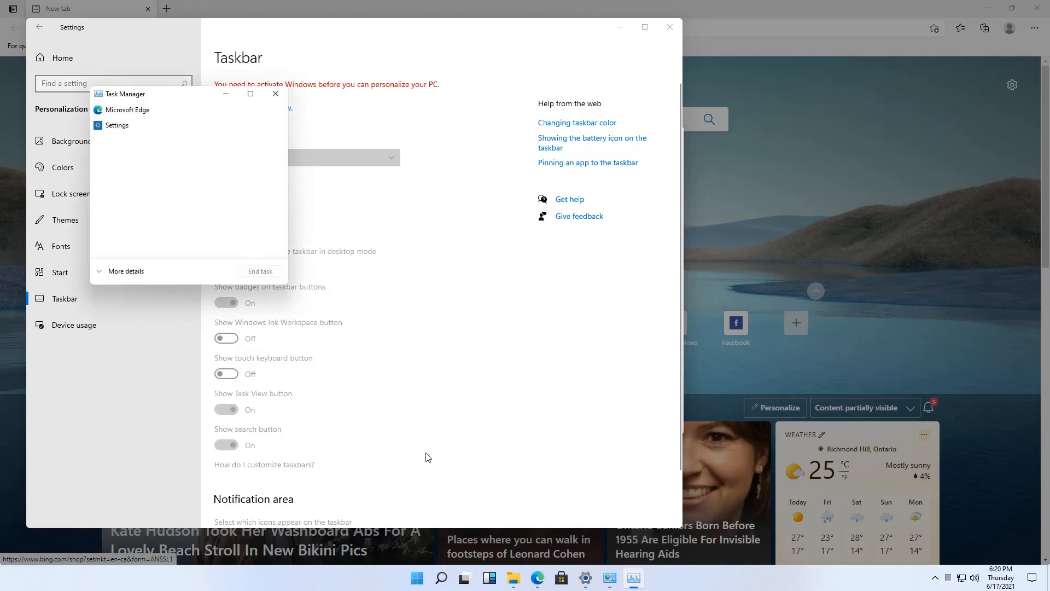
Bring Edge forward and reopen Taskbar settings from the taskbar menu
{"action": "left_click", "coordinate": [538, 578]}
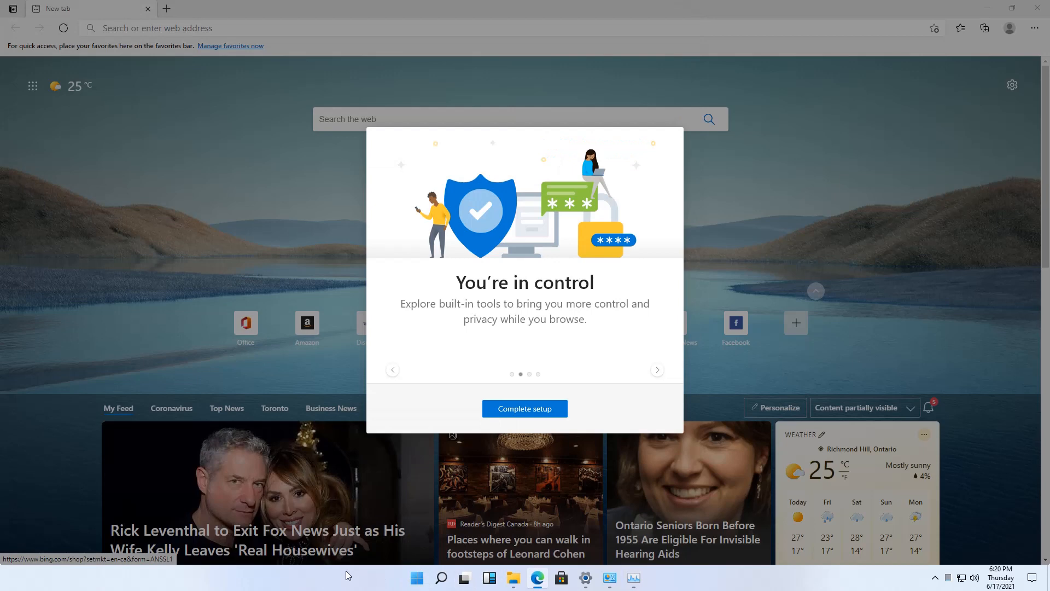
{"action": "right_click", "coordinate": [697, 587]}
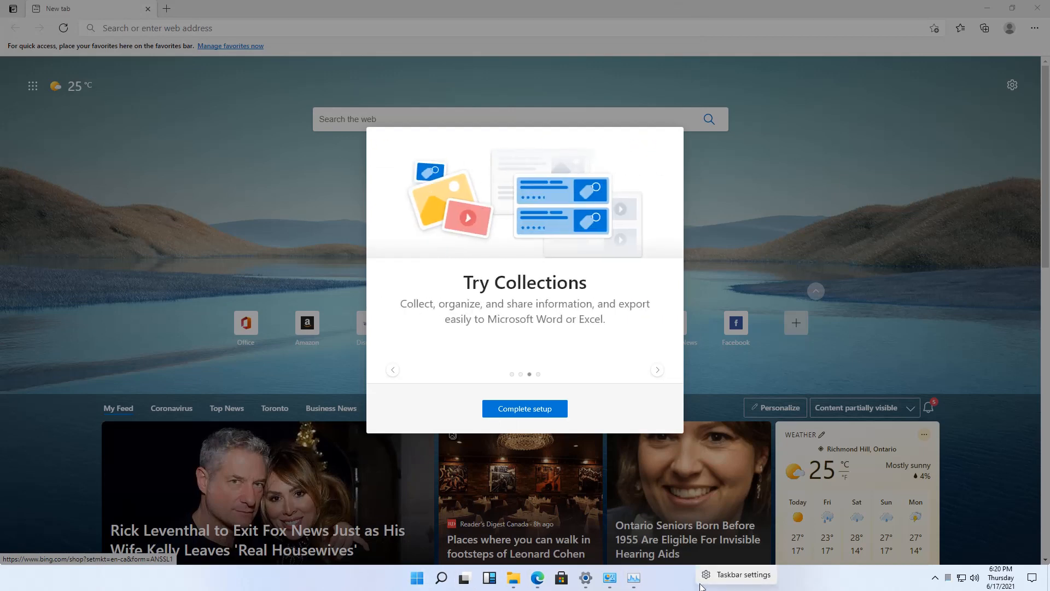
{"action": "left_click", "coordinate": [762, 579]}
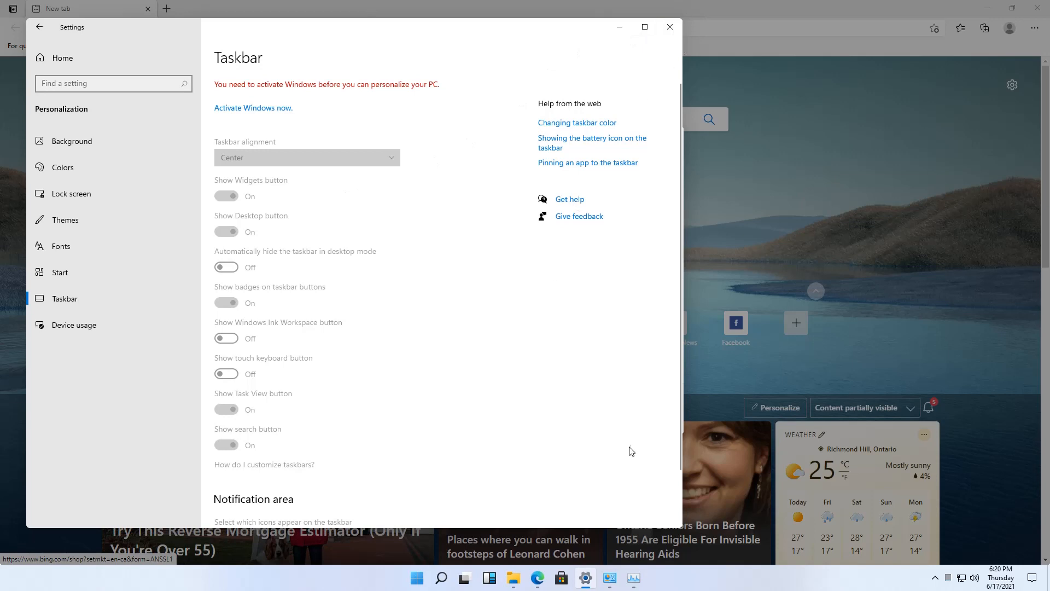
Open Task Manager via search 'task', expand More details to Performance, then minimize Settings
{"action": "left_click", "coordinate": [442, 578]}
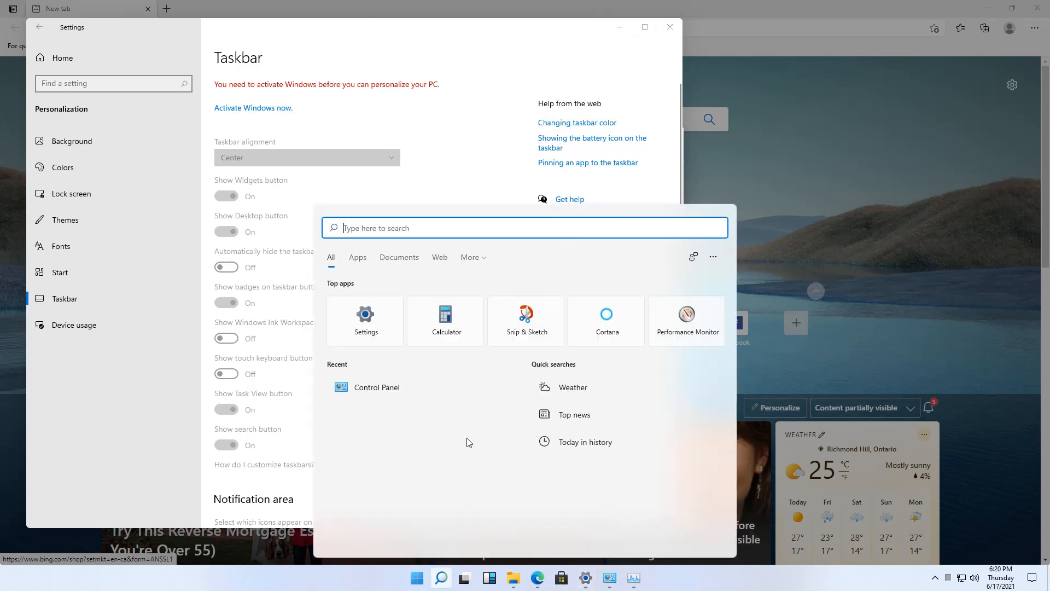
{"action": "type", "text": "task"}
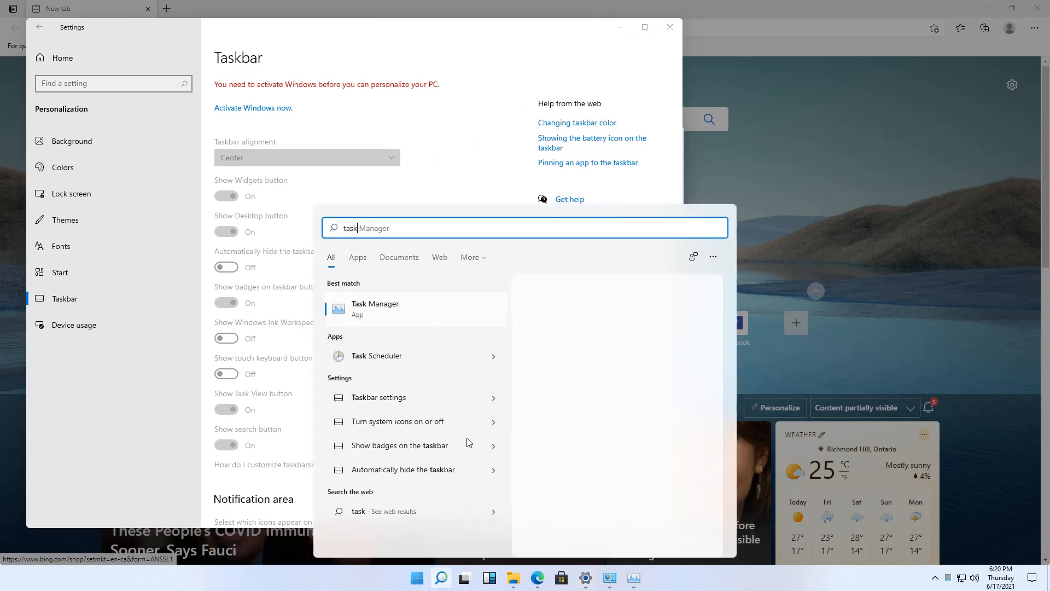
{"action": "left_click", "coordinate": [424, 311]}
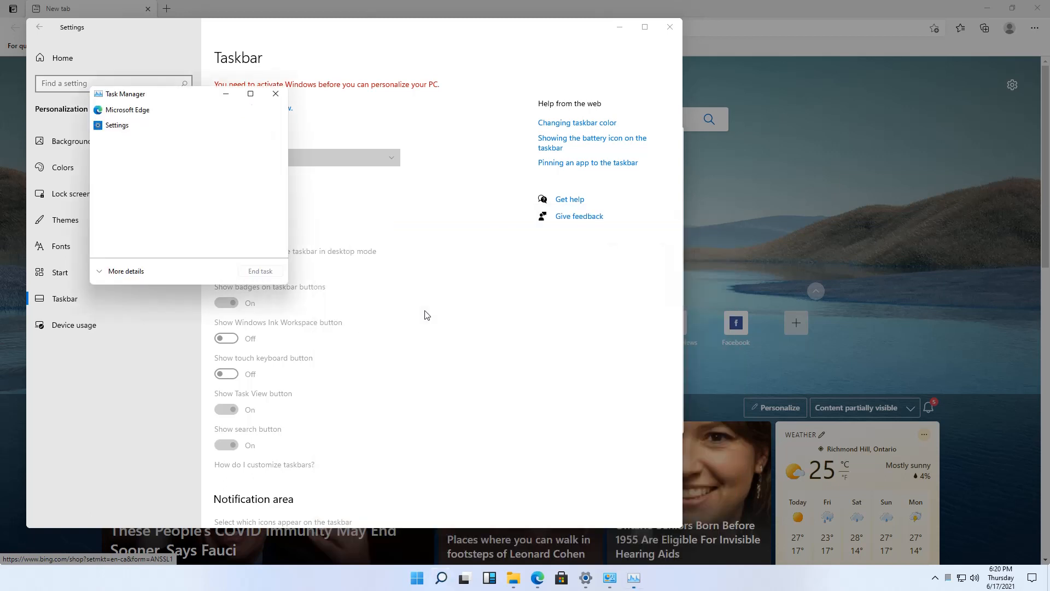
{"action": "left_click", "coordinate": [131, 272]}
{"action": "left_click", "coordinate": [143, 122]}
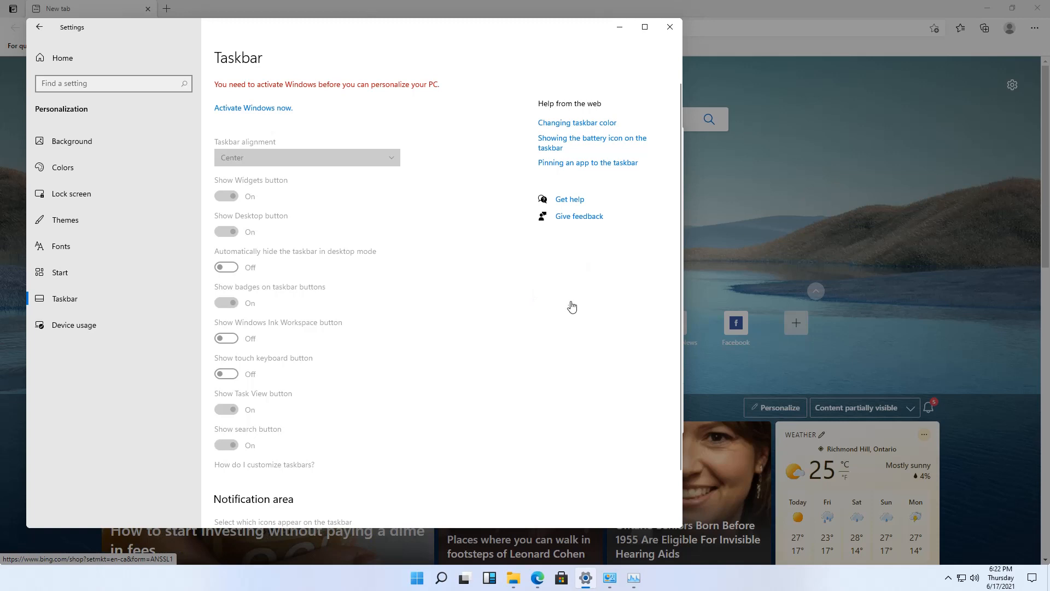
{"action": "left_click", "coordinate": [619, 28]}
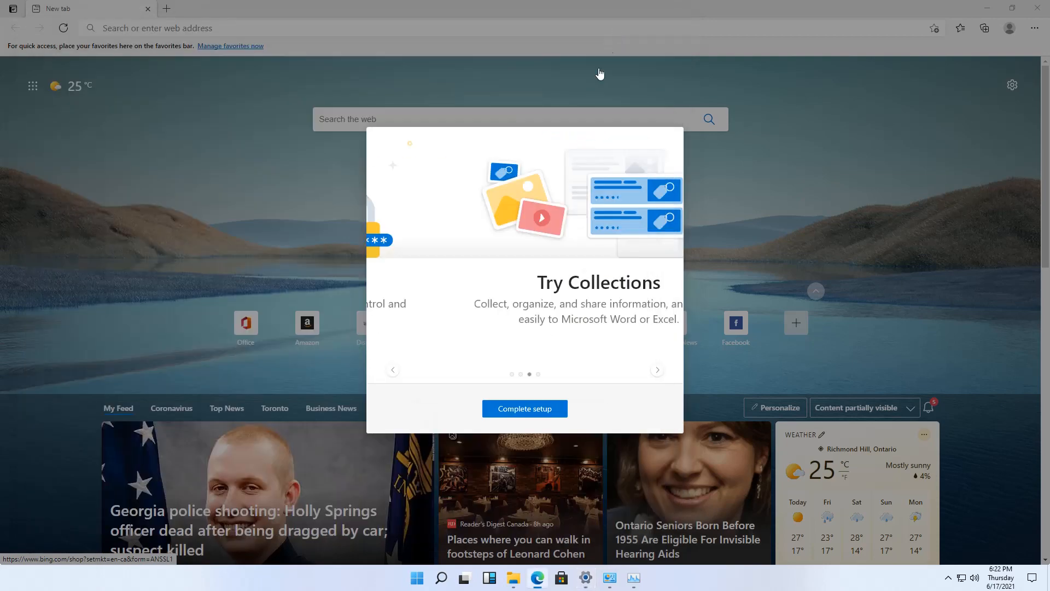